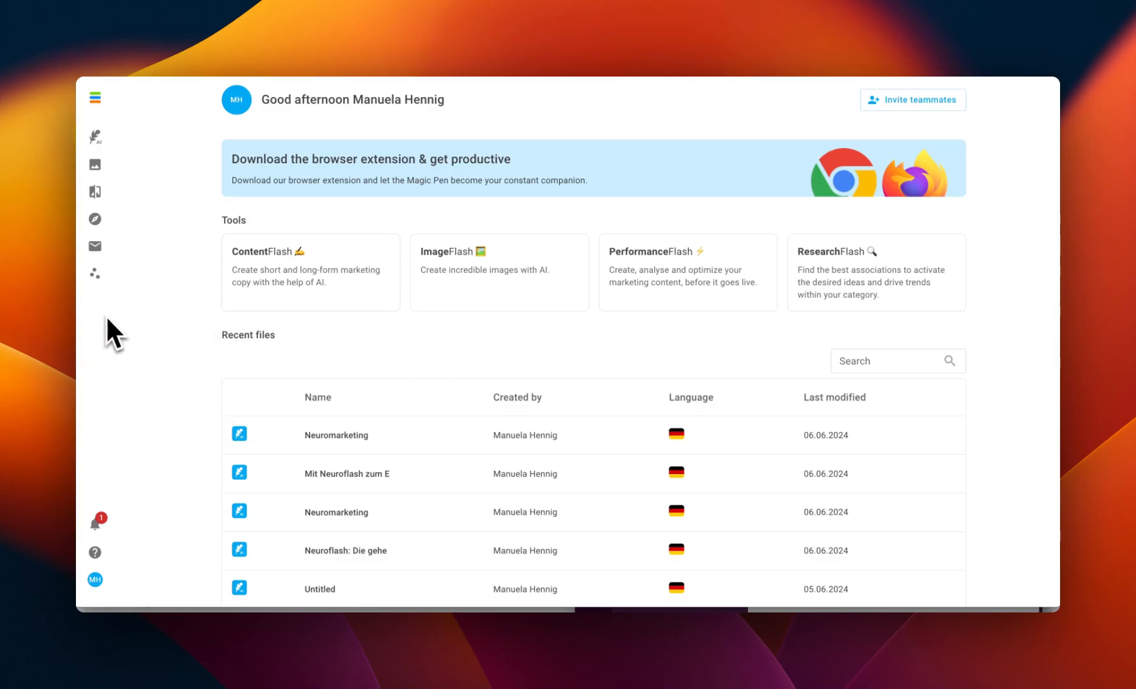
In the Brand Hub, view the options for adding a brand voice and for adding brand information.
left_click(96, 278)
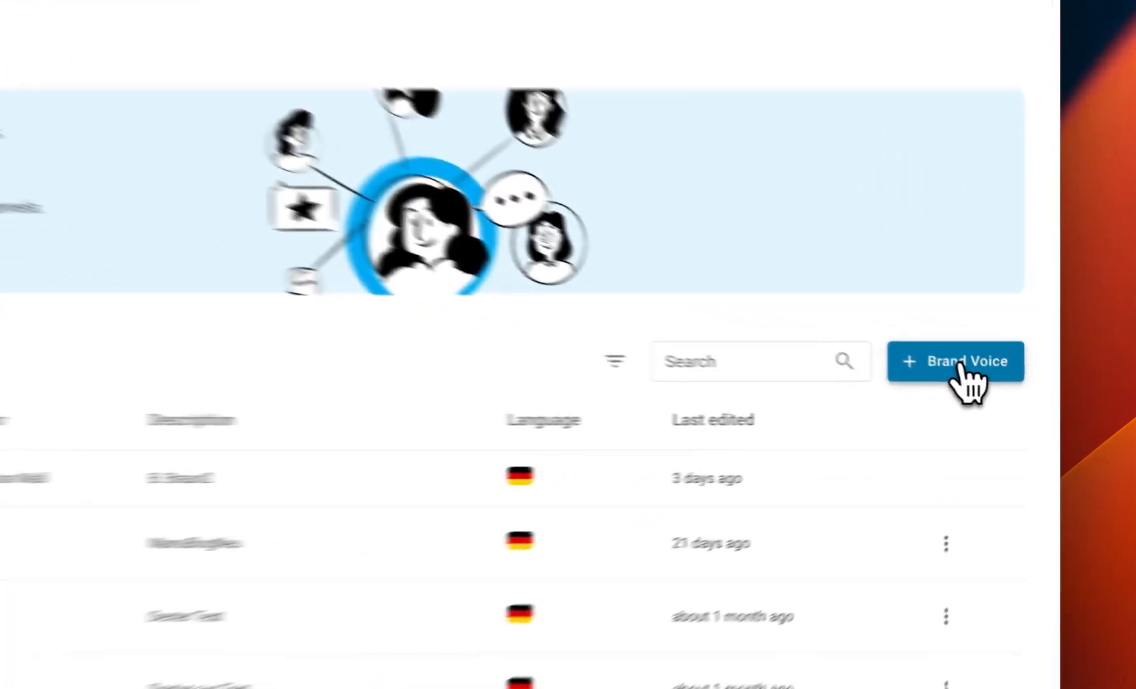
left_click(999, 389)
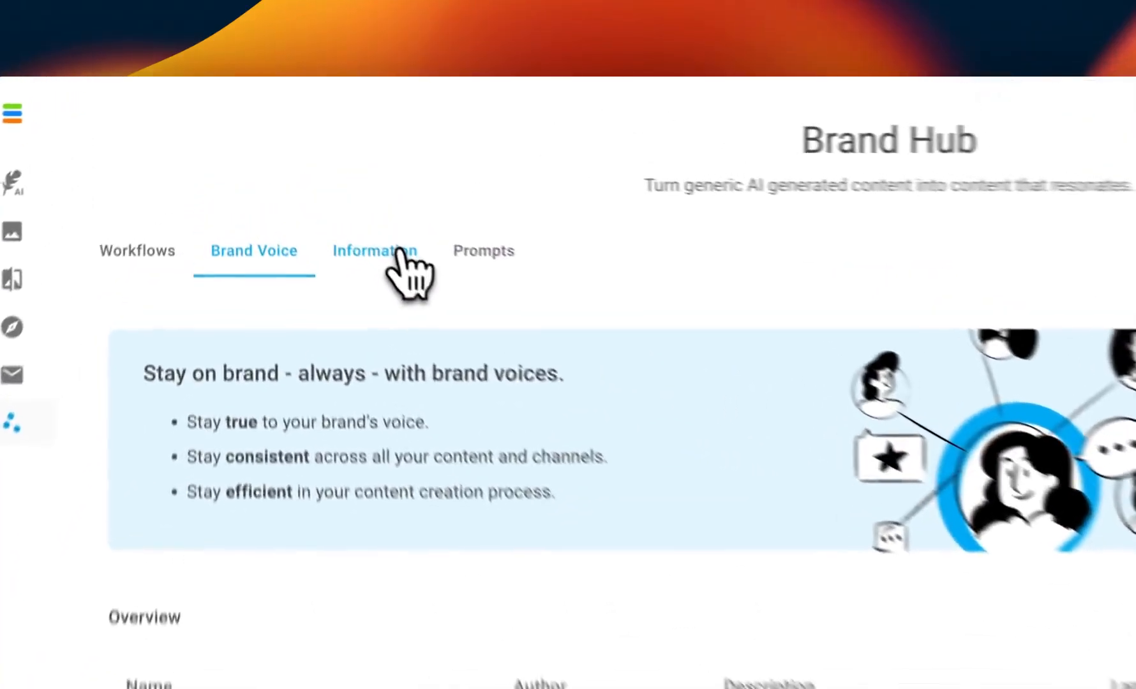
left_click(313, 177)
left_click(997, 388)
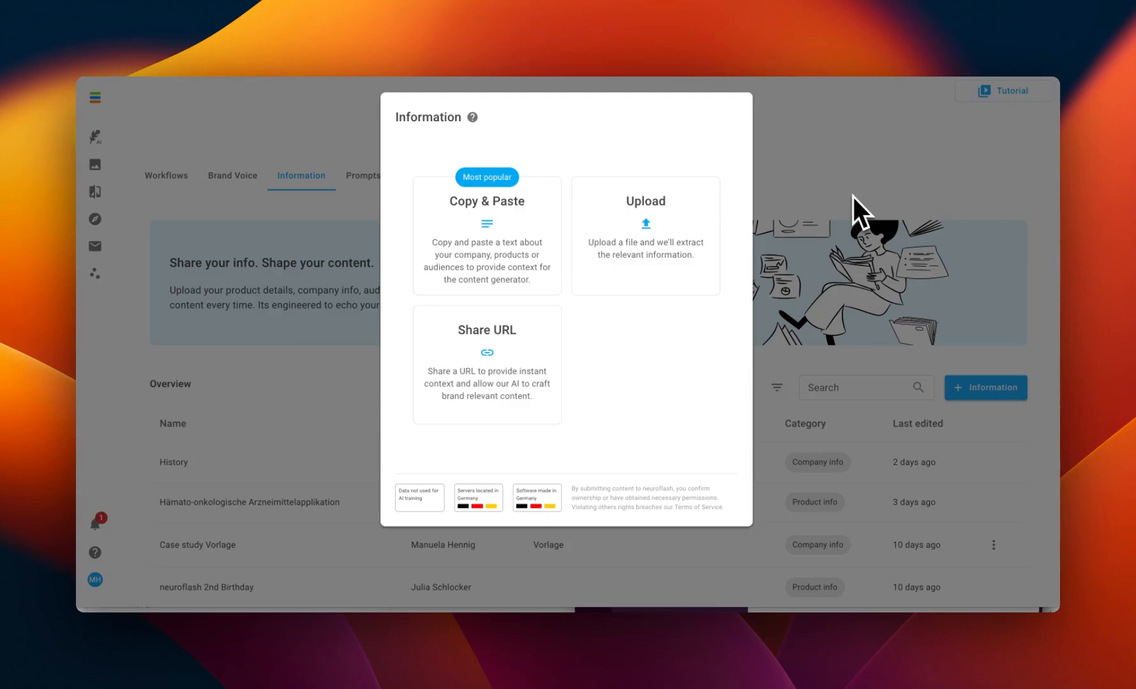
left_click(853, 197)
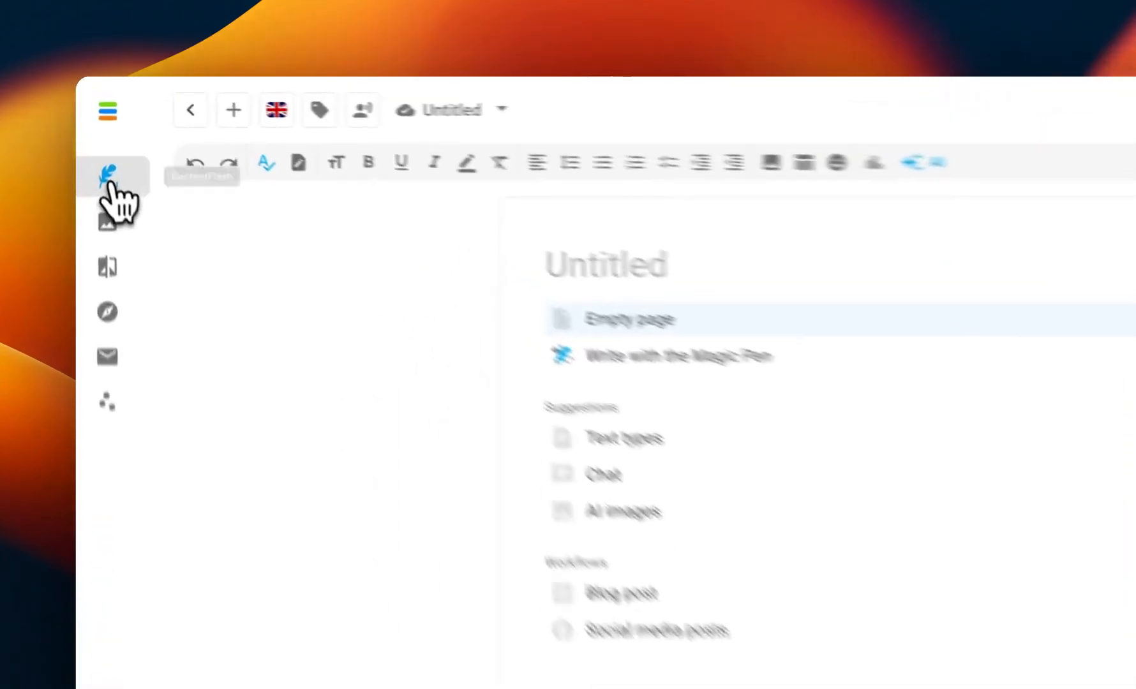
Create a new ContentFlash document and choose the Blog title ideas text type from the Blog category.
left_click(110, 184)
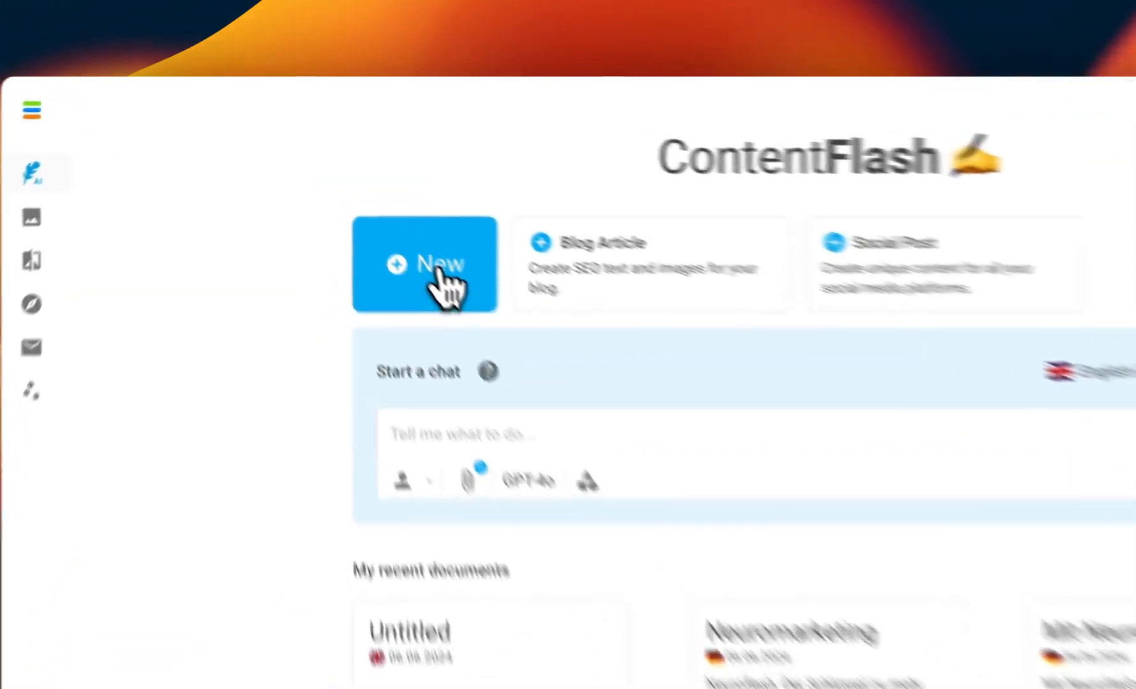
left_click(351, 203)
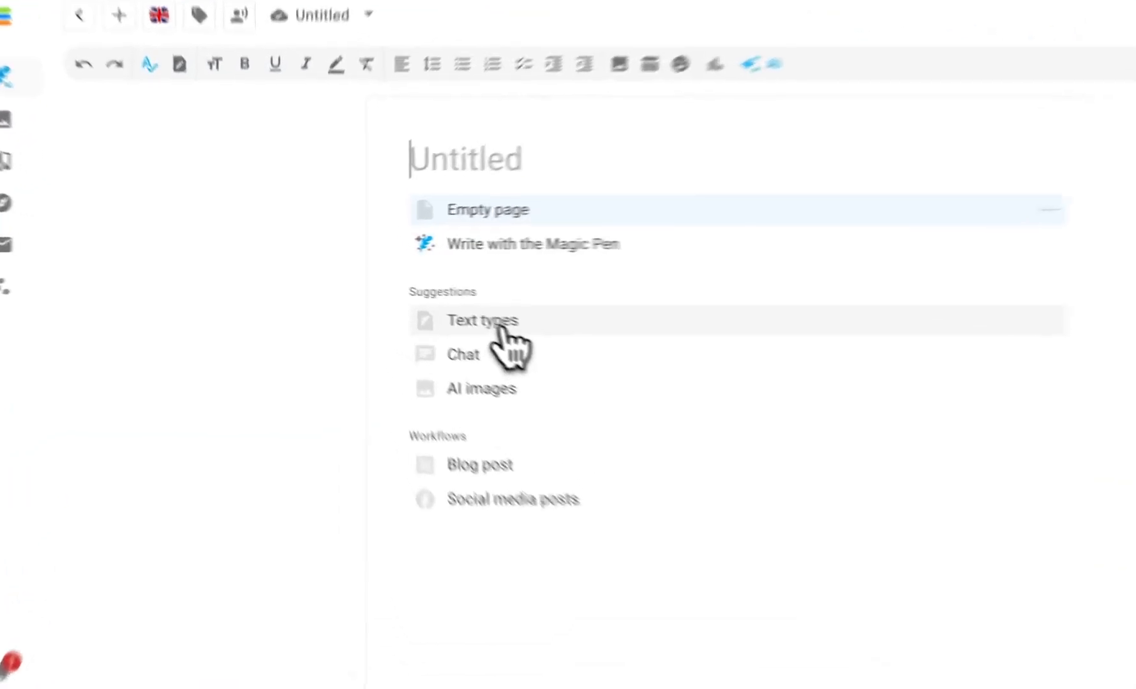
left_click(418, 296)
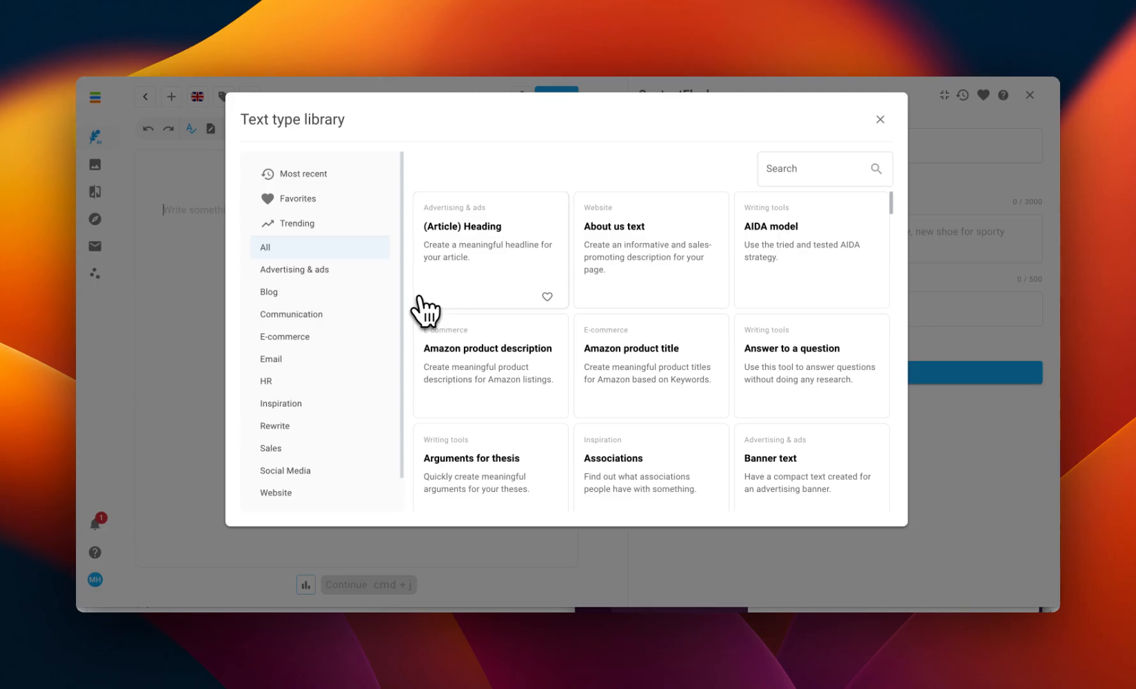
left_click(272, 292)
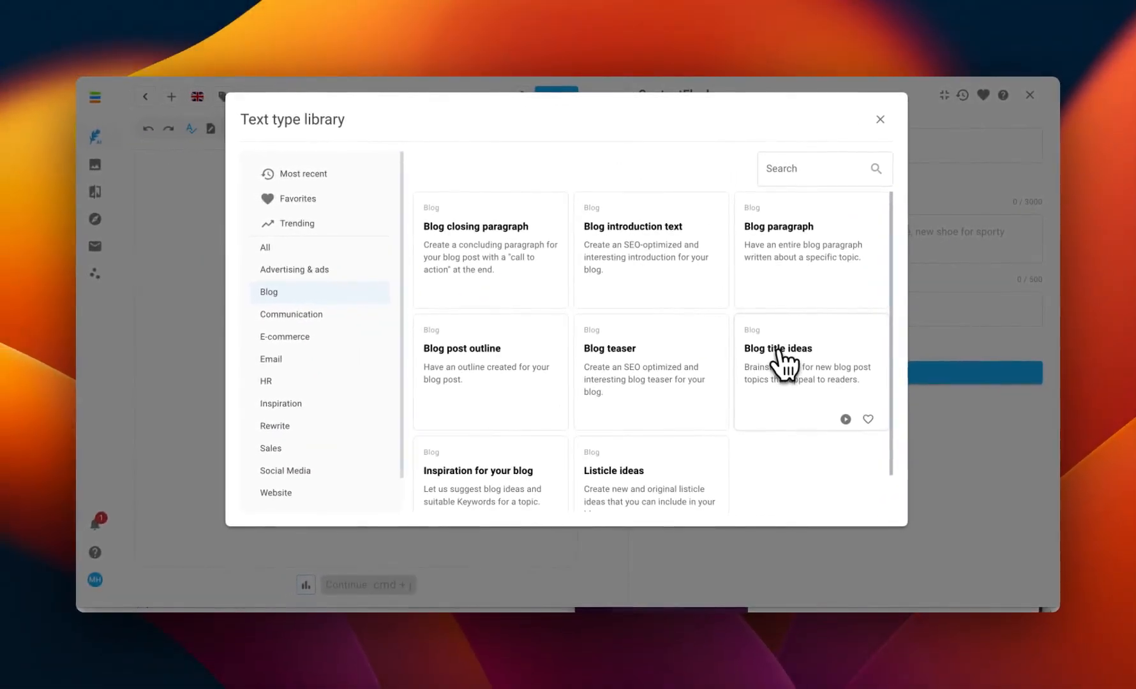
left_click(782, 364)
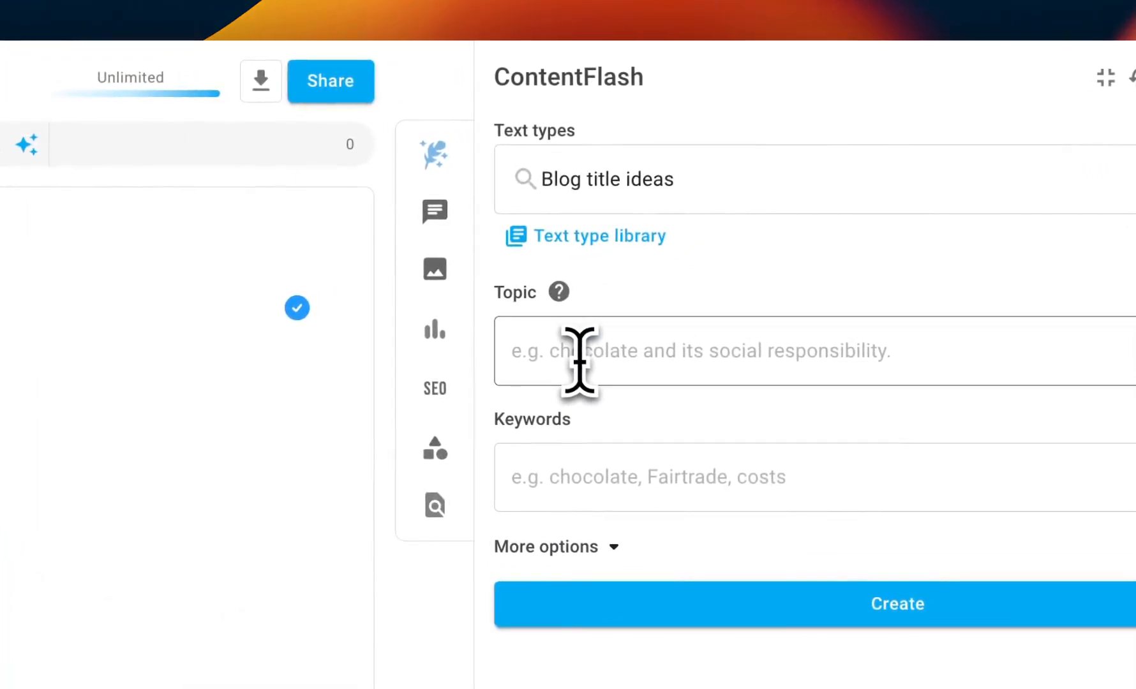
Set the topic to "neuromarketing" and the keywords to "neuroflash" for the blog title ideas.
left_click(579, 359)
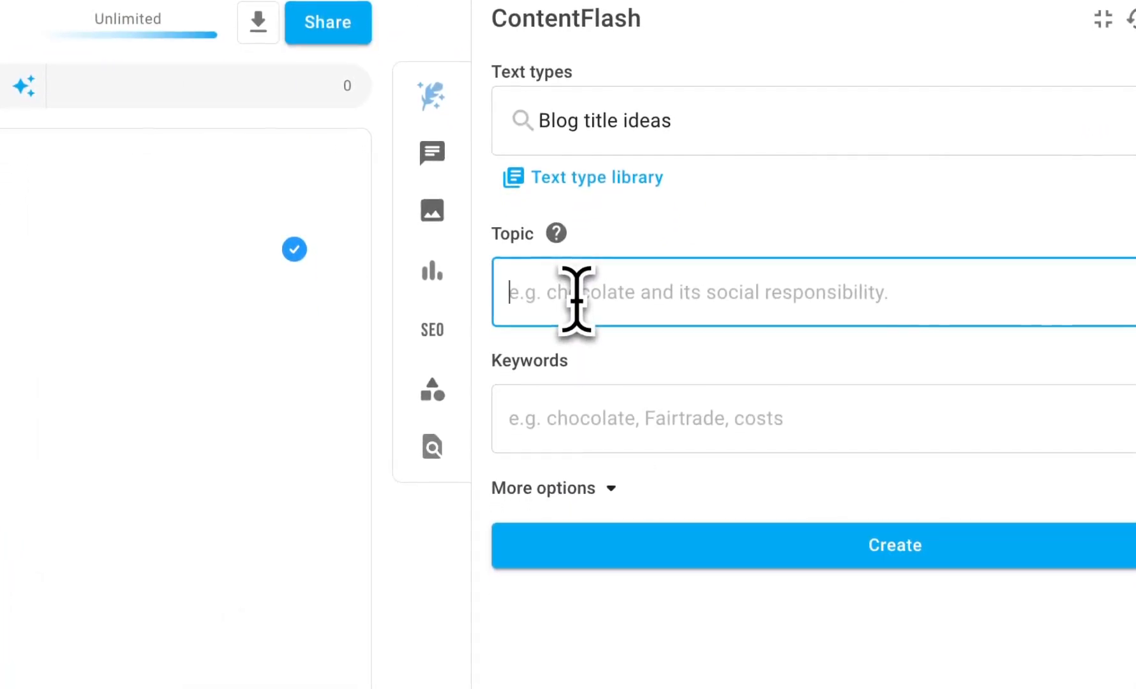
type("neuromarketing")
left_click(687, 419)
type("neuroflash")
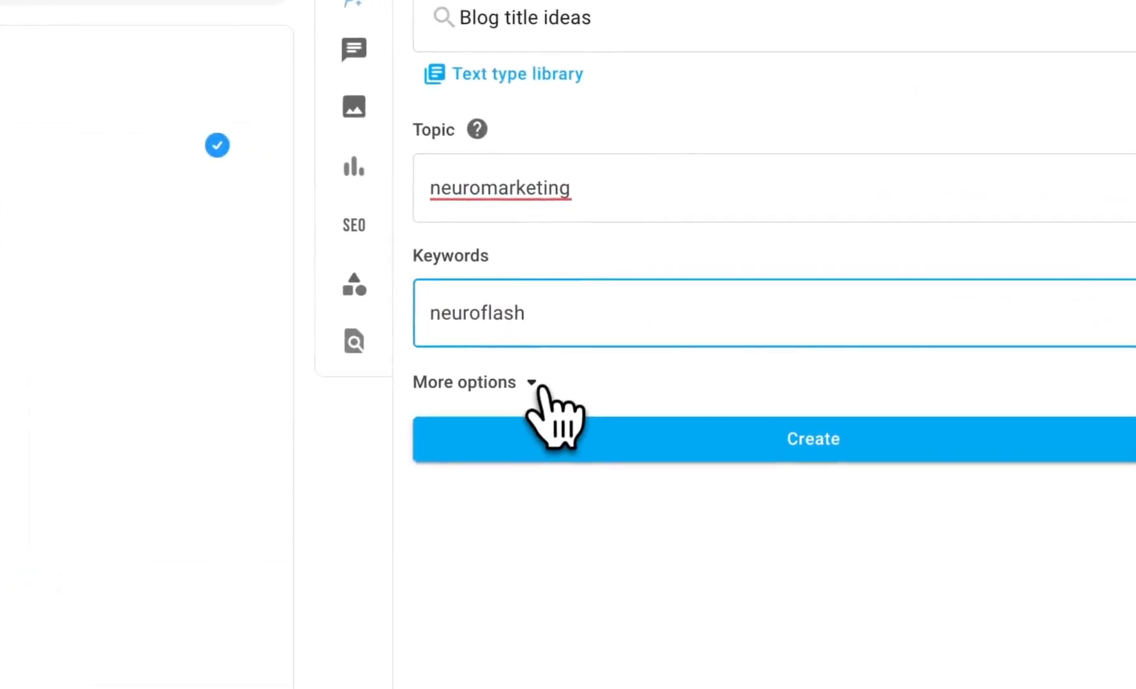
Expand the additional options, set the brand voice to Empty, and view the choices for adding information.
left_click(535, 386)
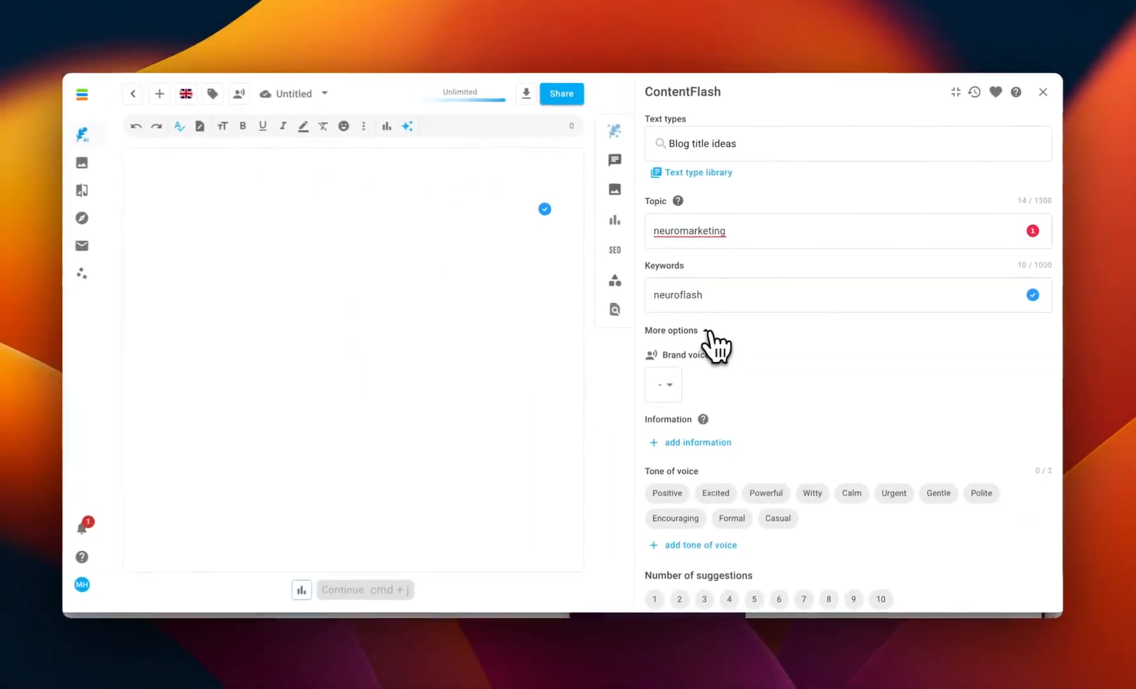
scroll(768, 370, "down", 2)
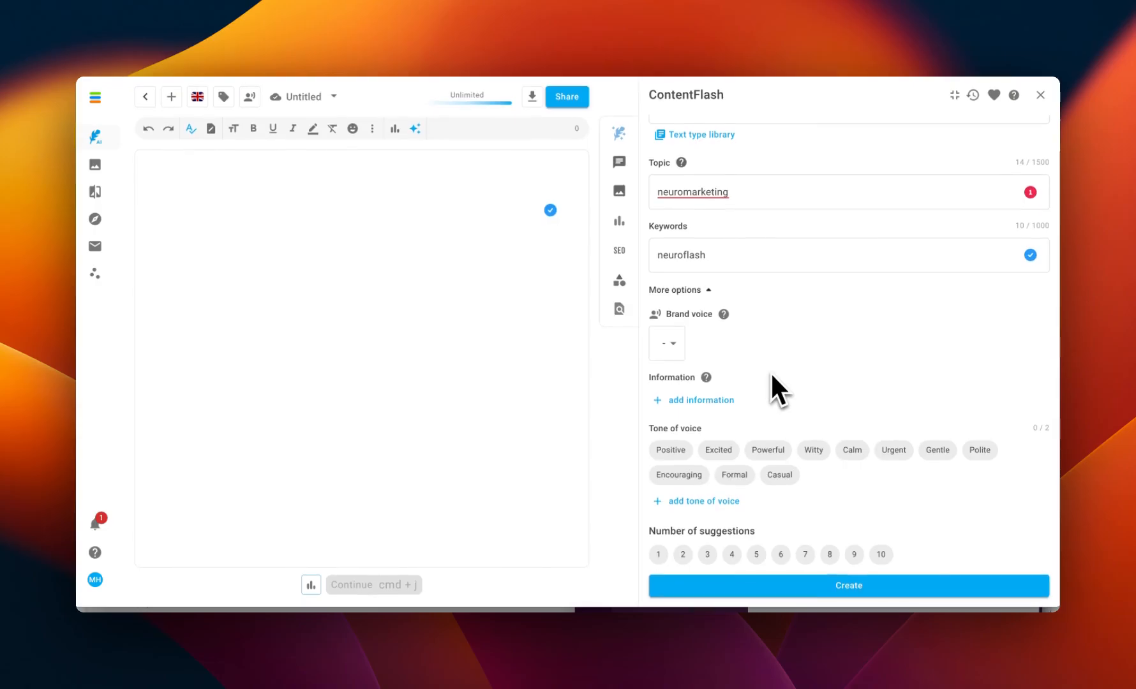
left_click(673, 345)
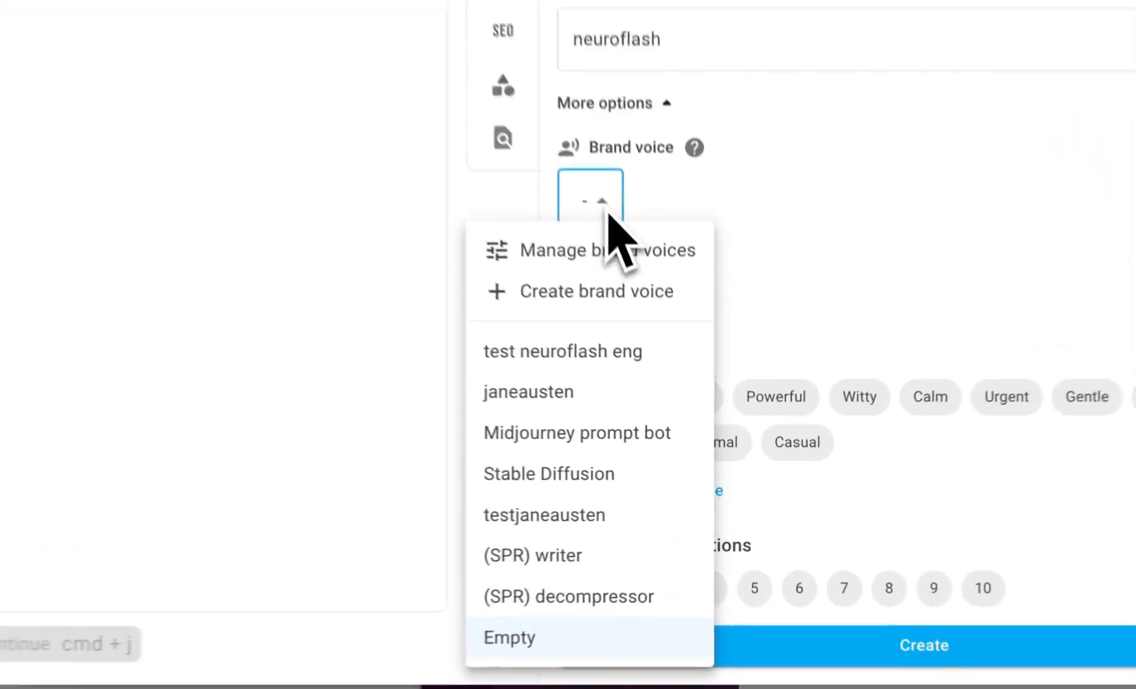
left_click(555, 638)
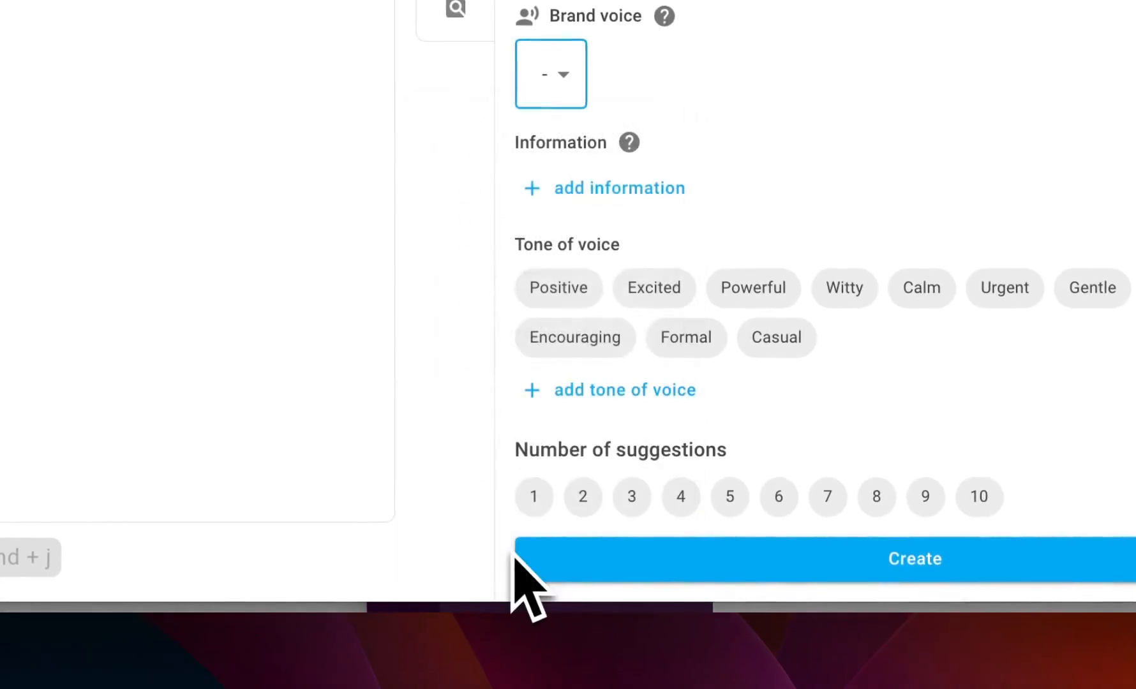
left_click(626, 189)
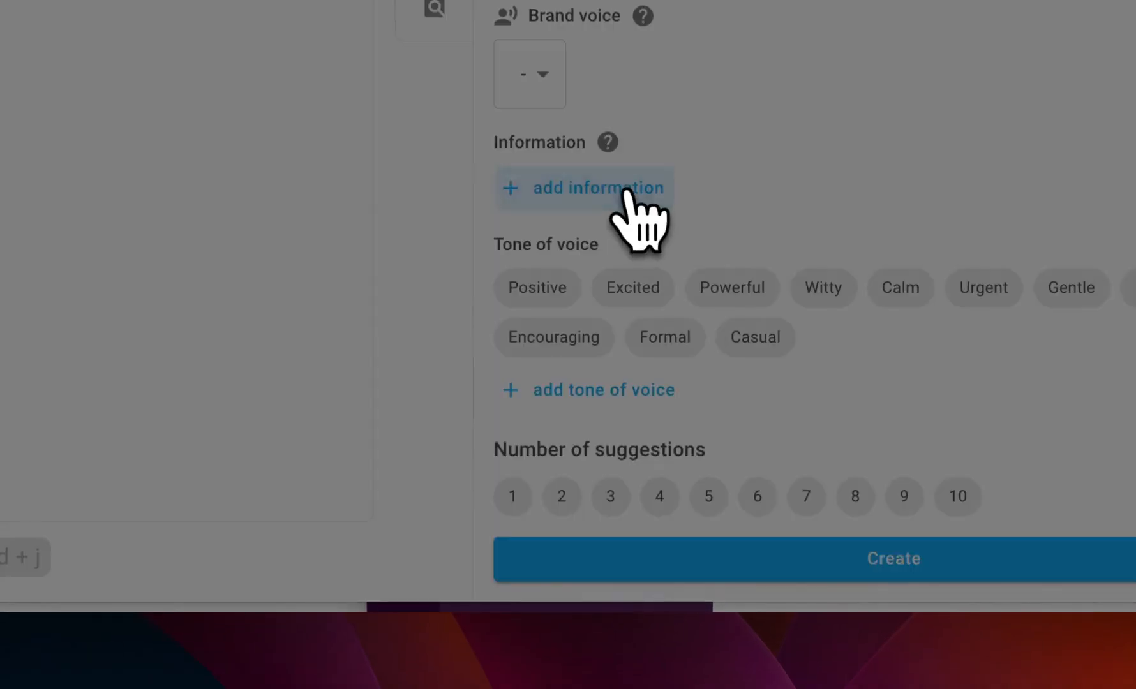
left_click(560, 226)
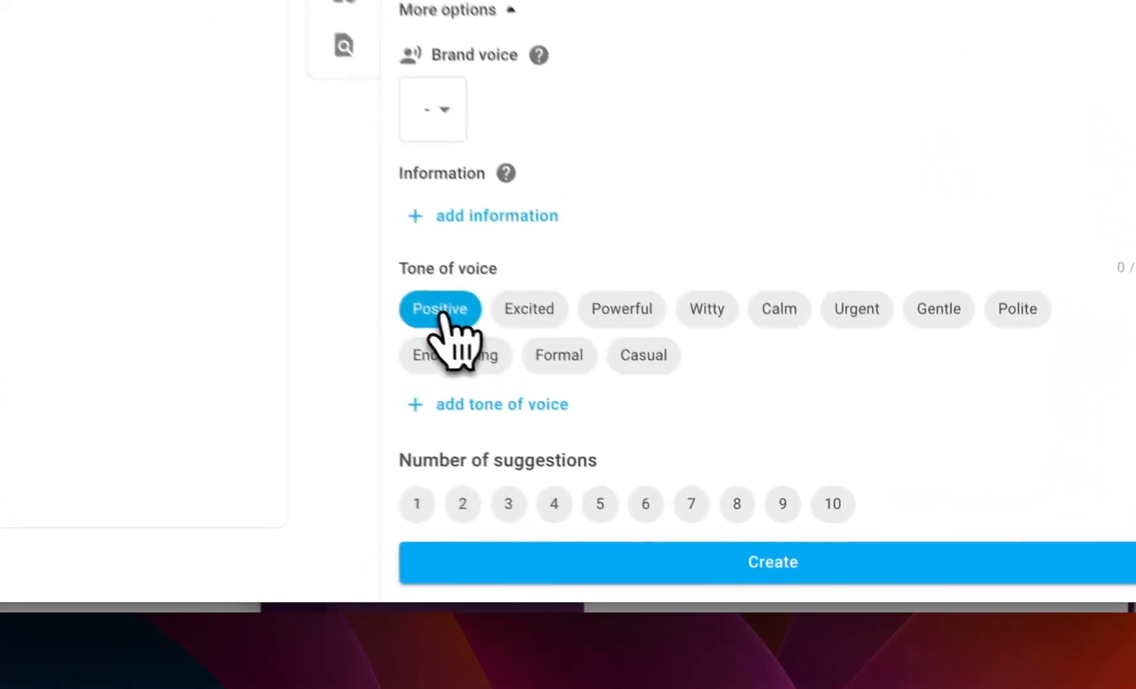
Generate 6 blog title ideas with a Positive tone of voice.
left_click(663, 448)
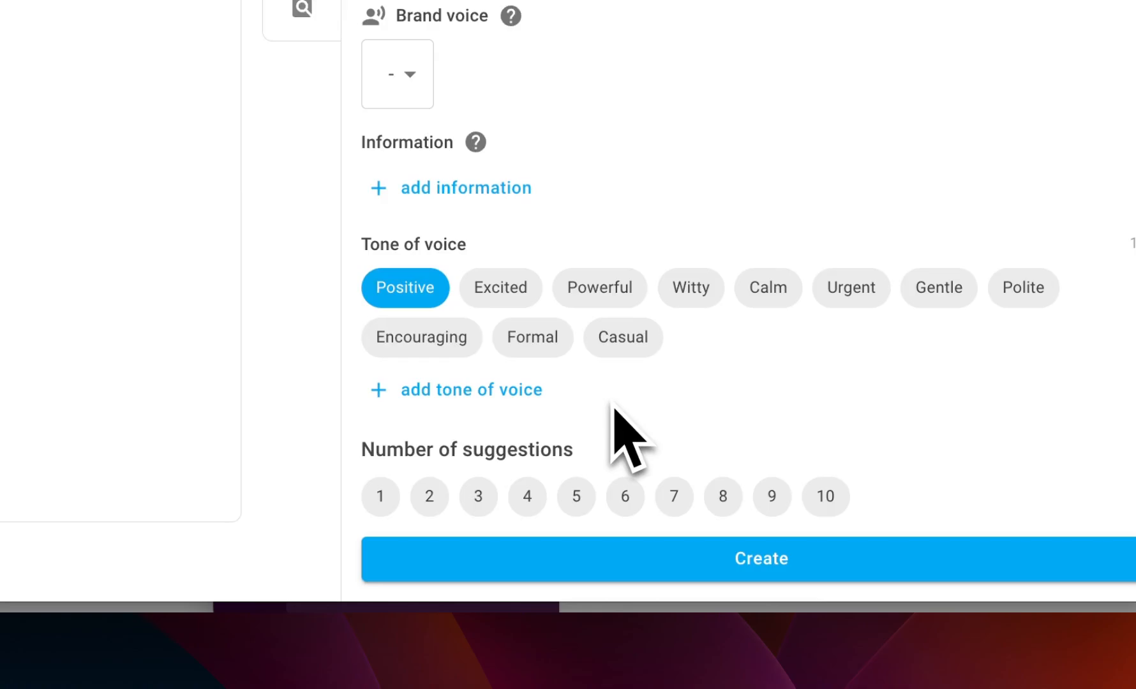
left_click(625, 496)
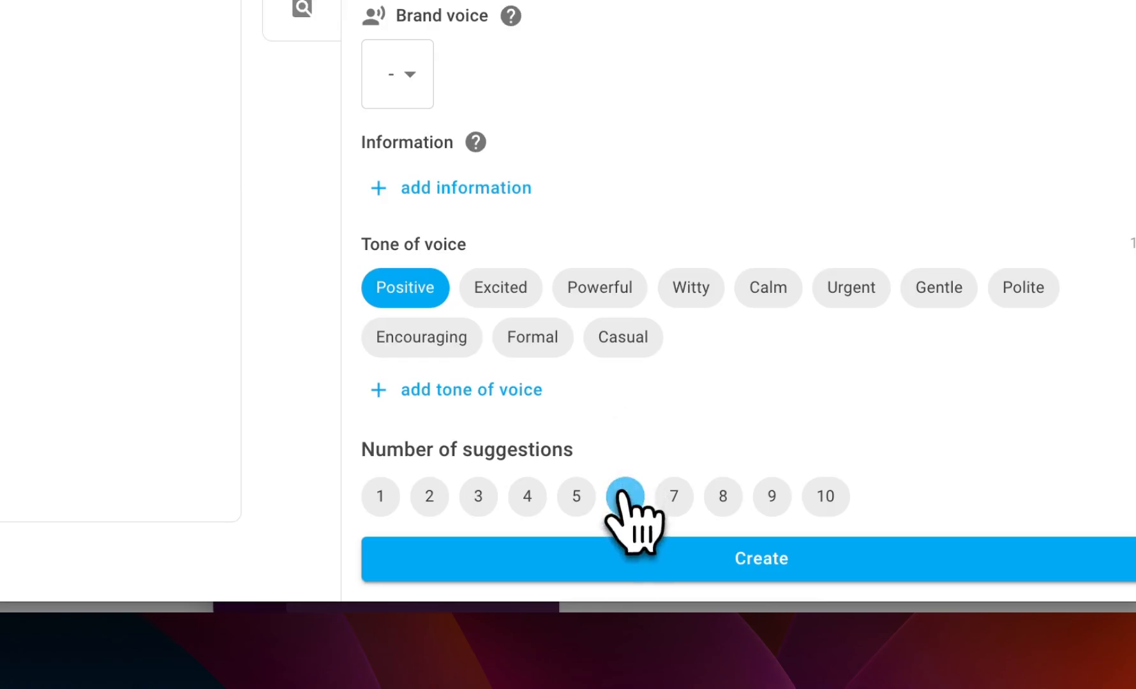
left_click(733, 567)
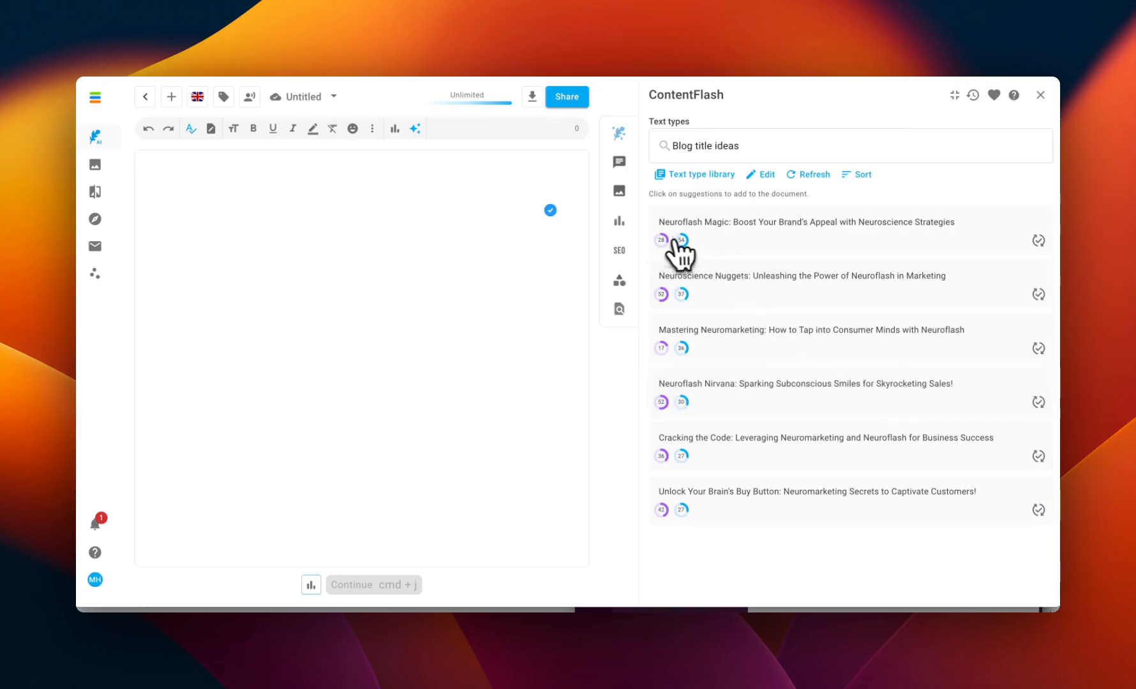
Regenerate the list of blog title suggestions.
mouse_move(663, 242)
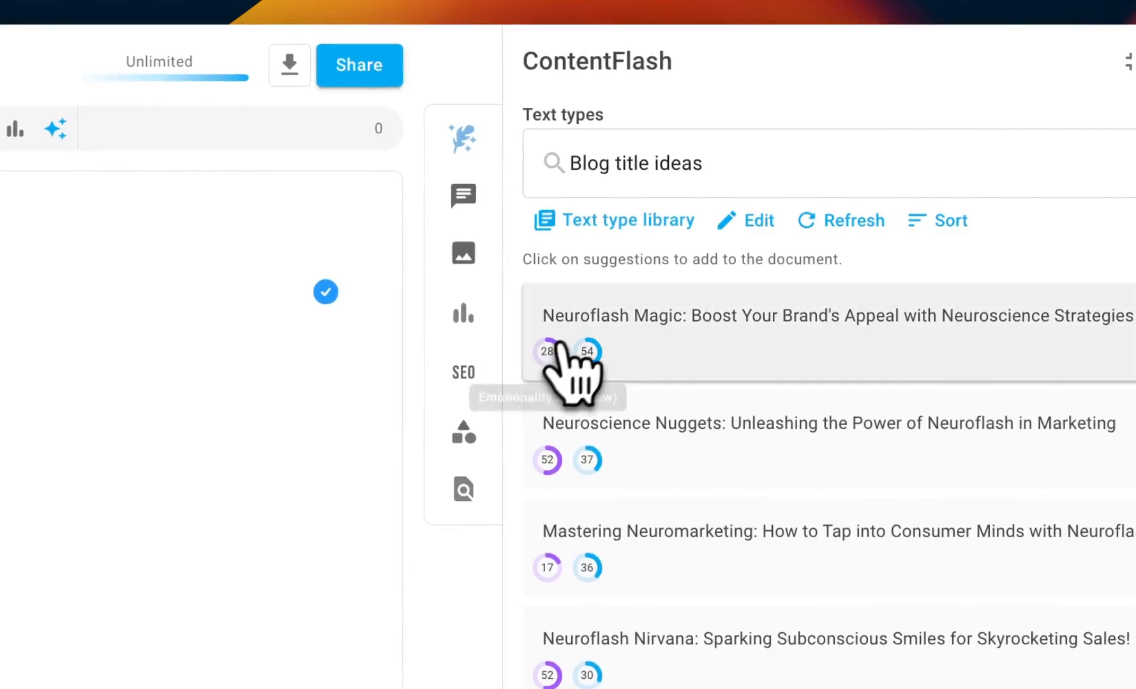
mouse_move(588, 351)
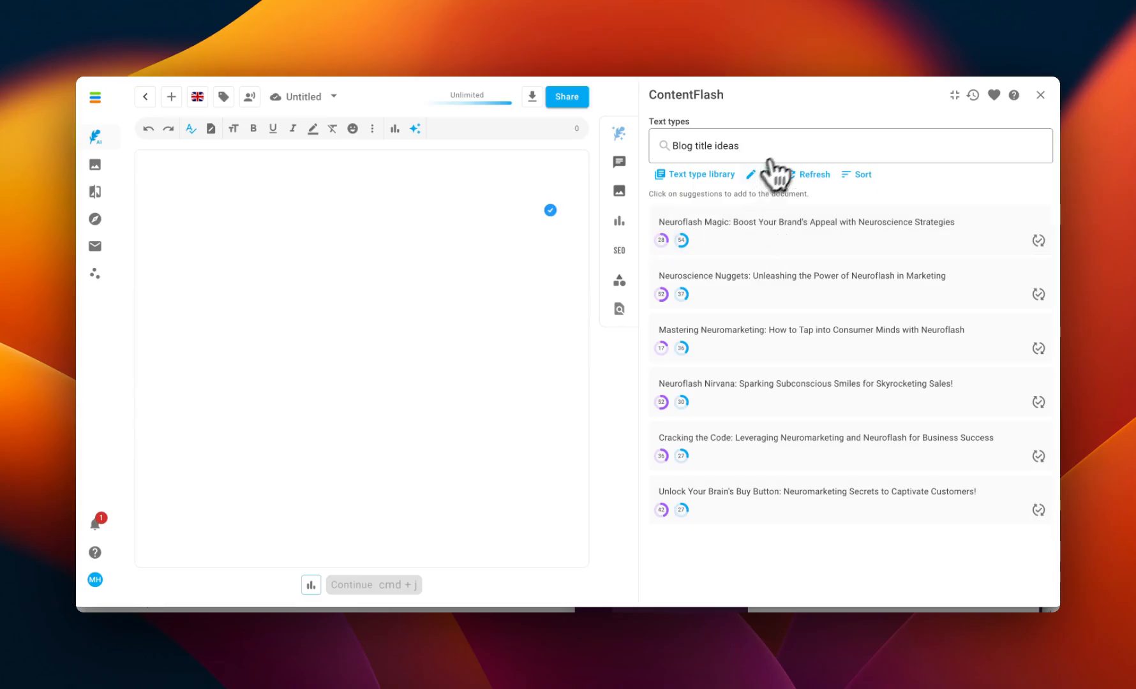
left_click(812, 174)
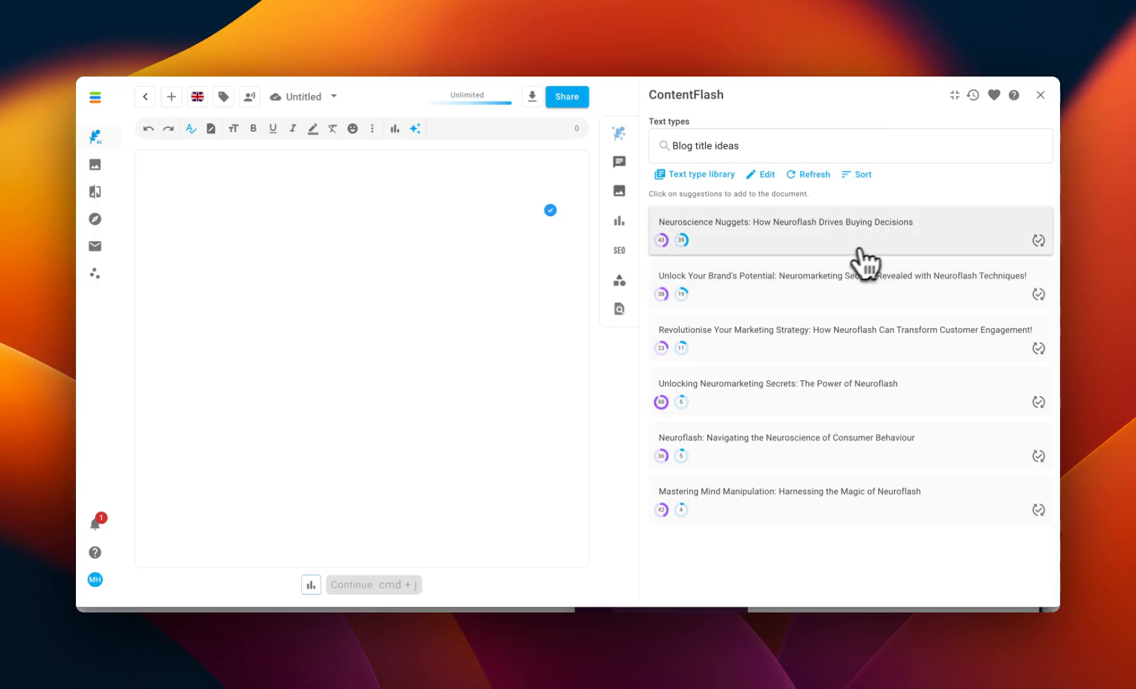
Add the title "Neuroscience Nuggets: How Neuroflash Drives Buying Decisions" to the document, format it as a heading, and start a new line below.
left_click(833, 233)
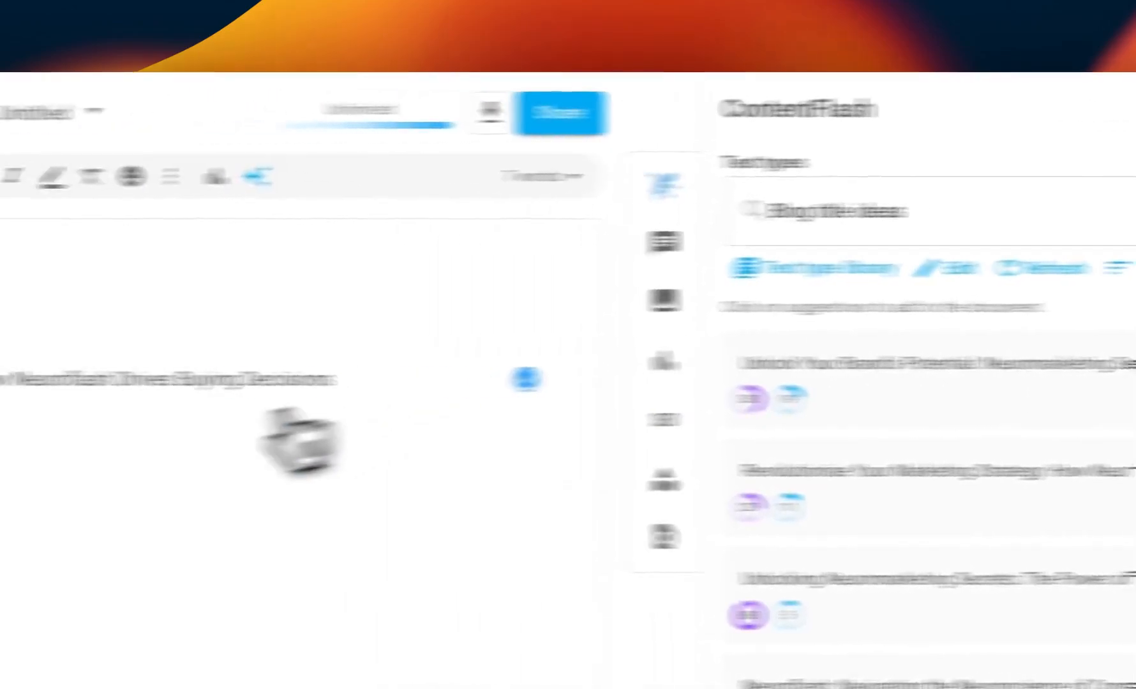
triple_click(337, 377)
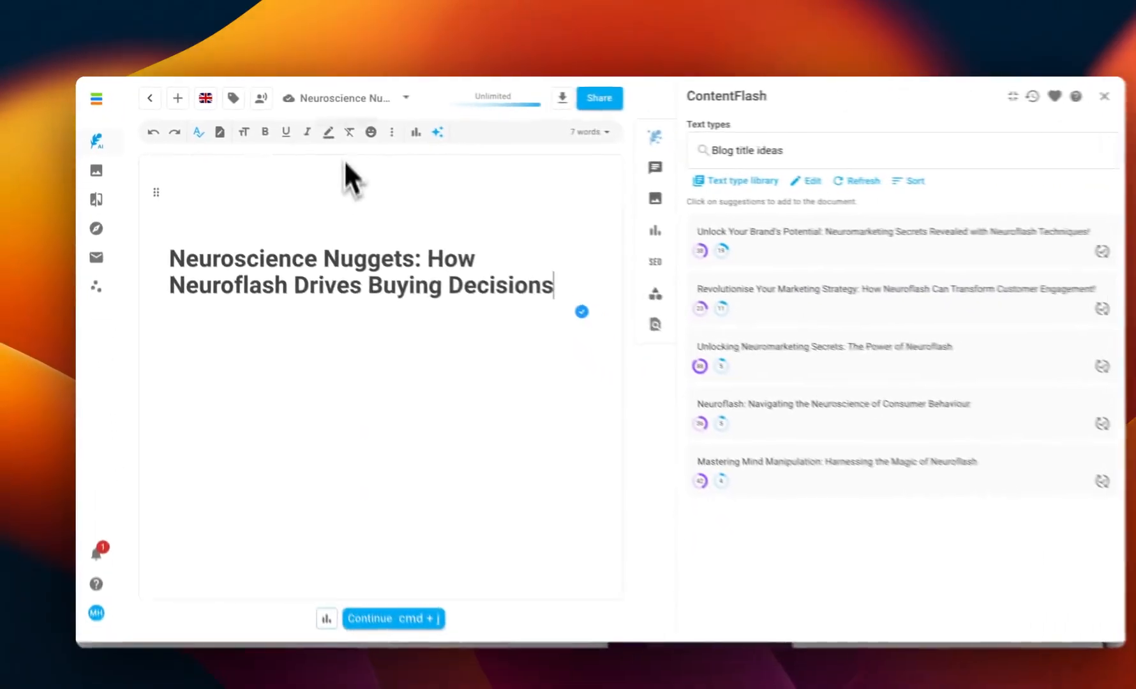
key("Return")
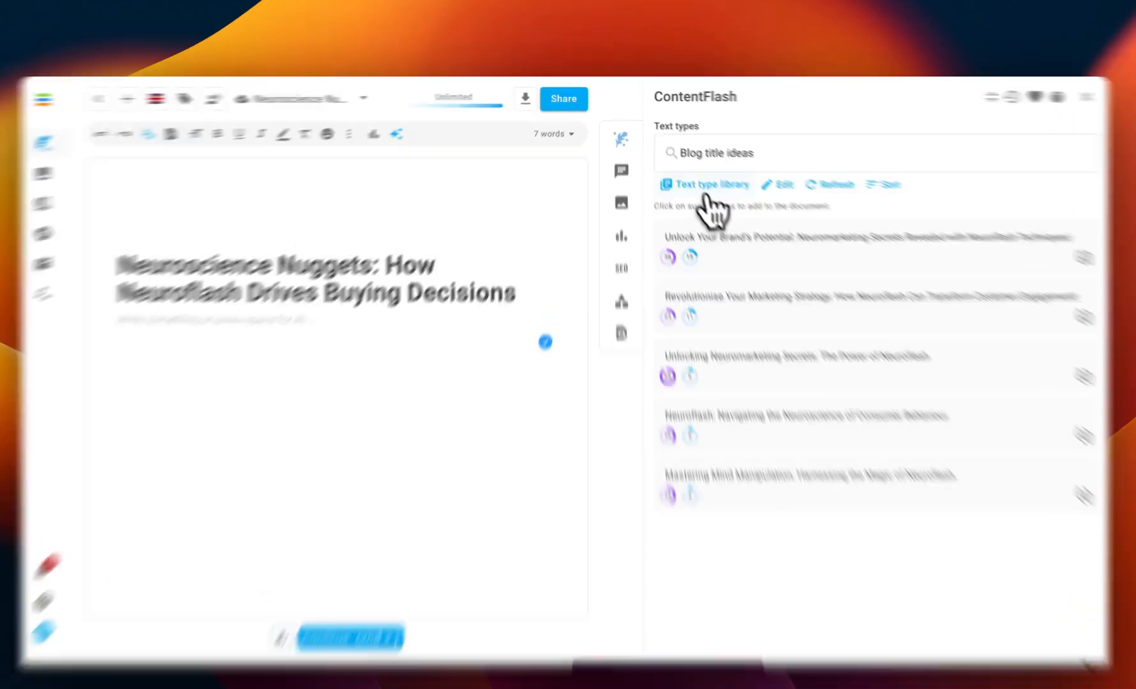
Choose the Blog post outline text type from the Blog category and generate 6 outline suggestions.
left_click(694, 177)
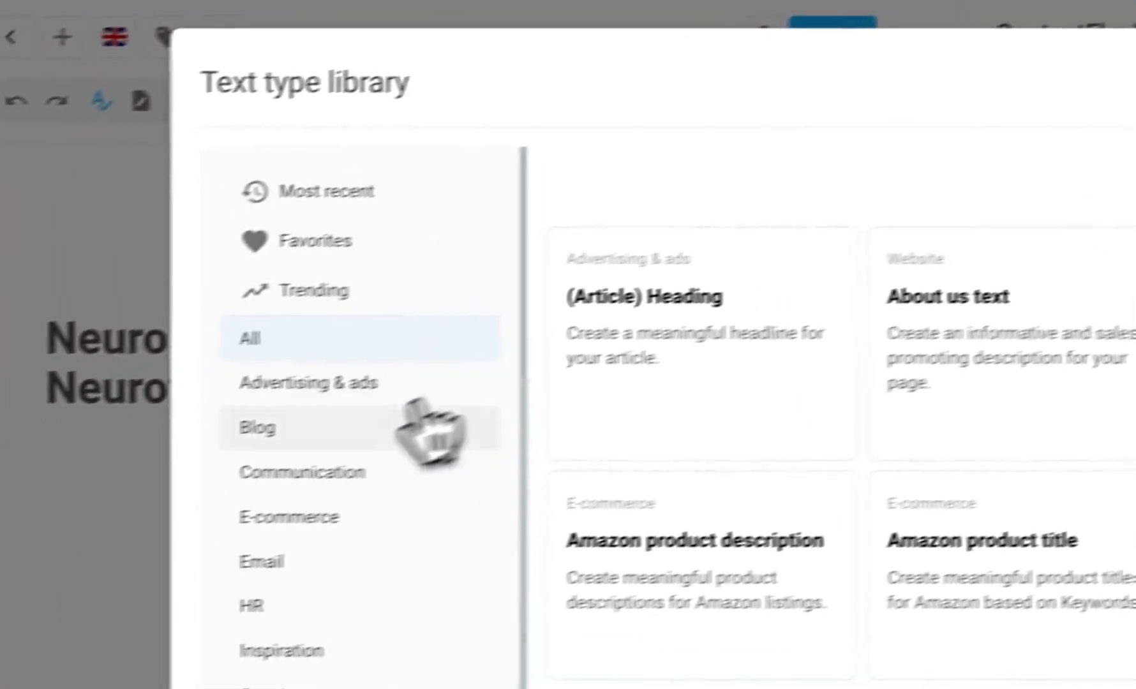
left_click(338, 421)
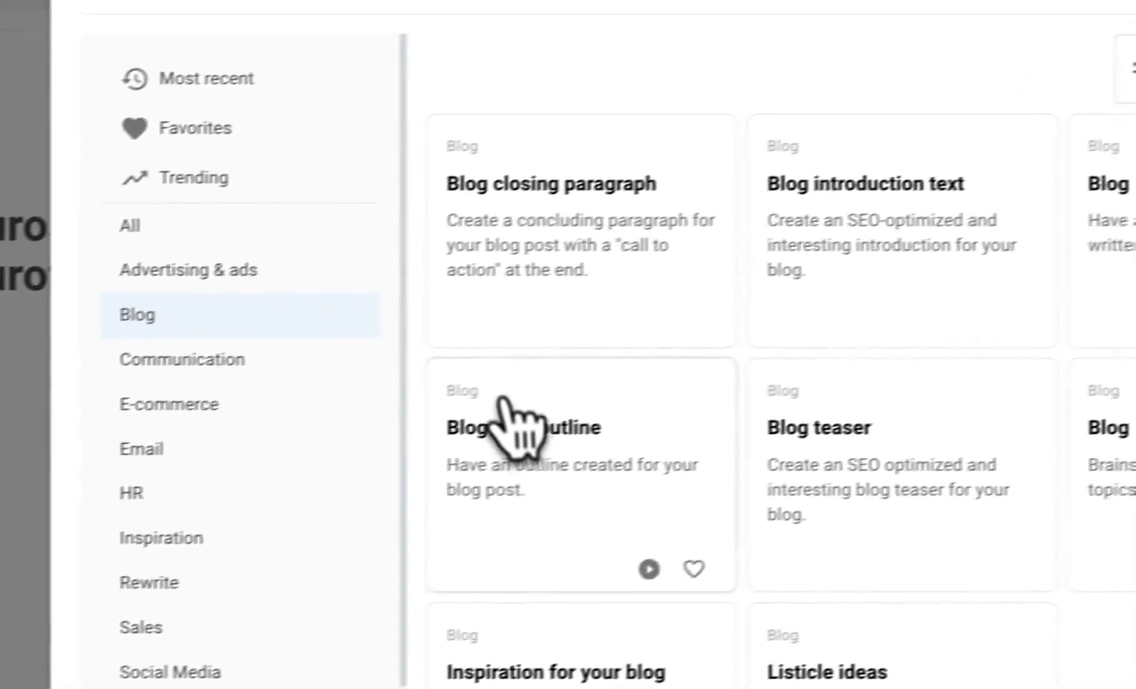
left_click(512, 420)
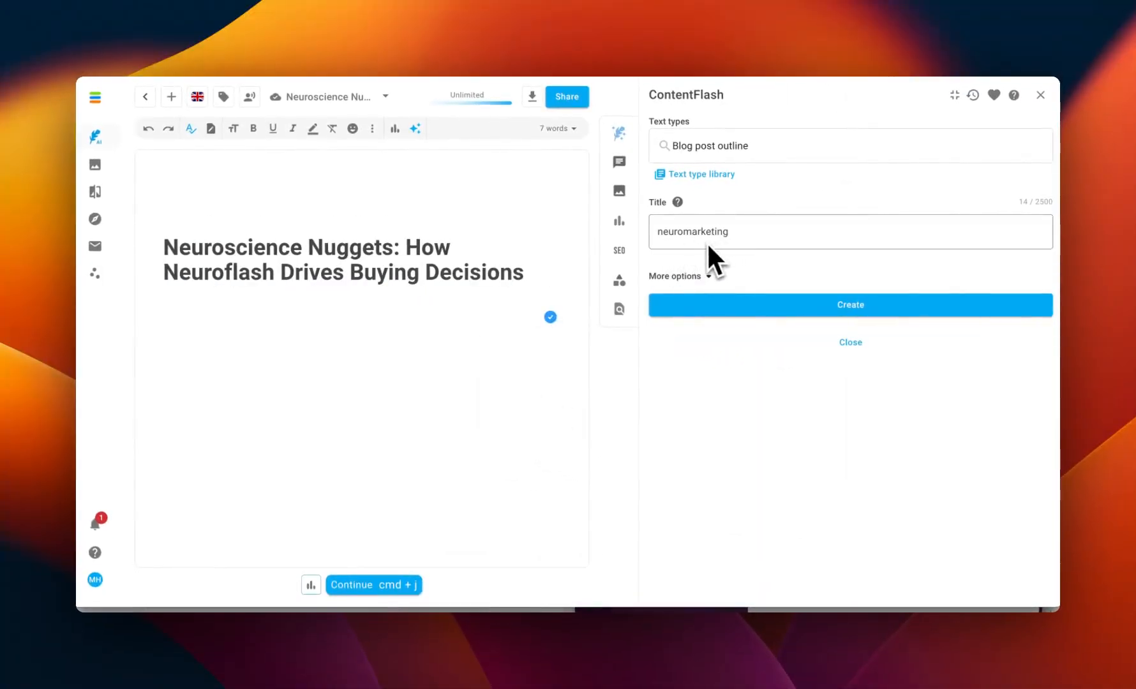
left_click(708, 276)
left_click(781, 528)
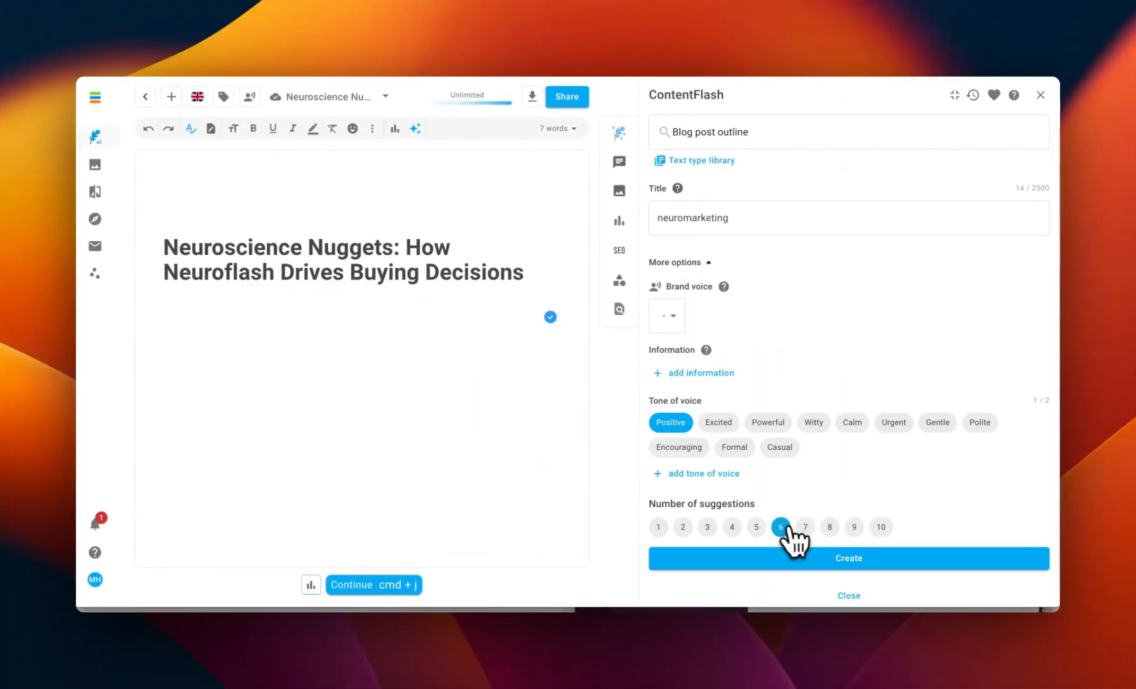
left_click(846, 562)
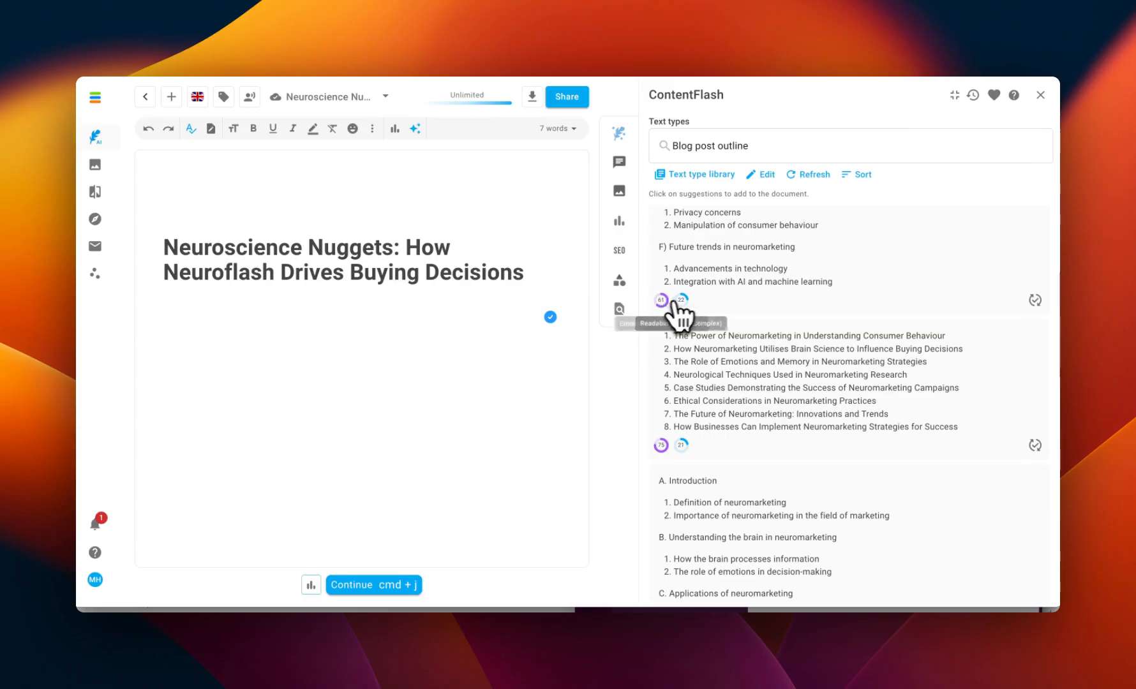
Add the eight-point outline beginning "The Power of Neuromarketing in Understanding Consumer Behaviour" to the document below the heading.
mouse_move(682, 301)
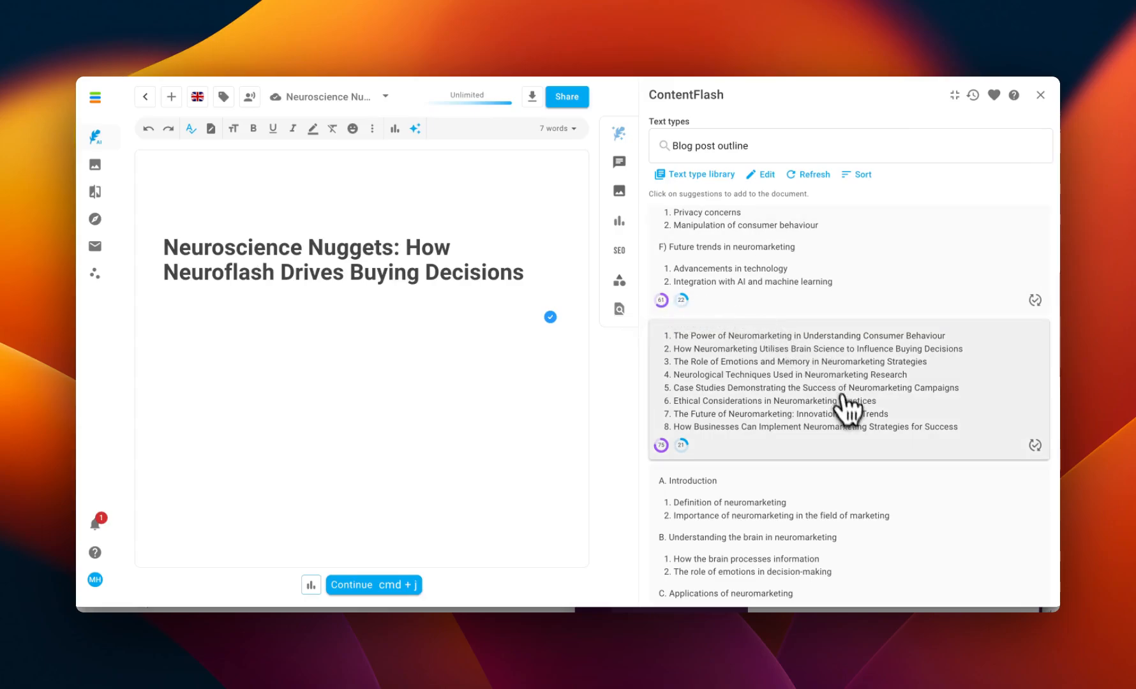
scroll(830, 399, "down", 2)
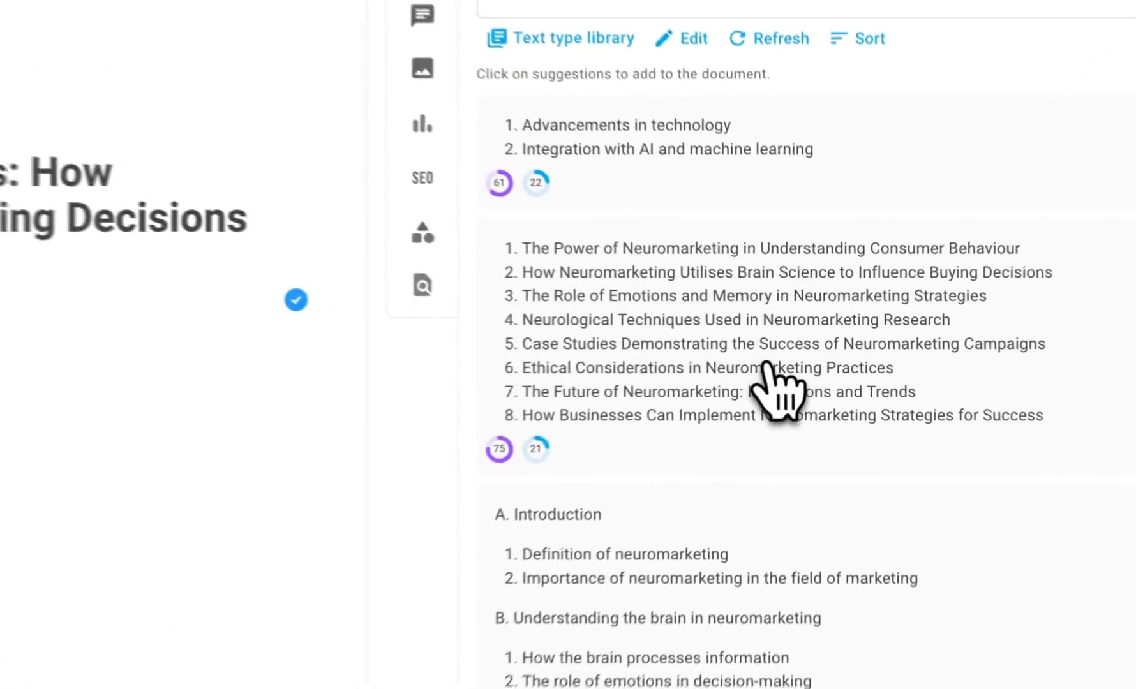
left_click(766, 369)
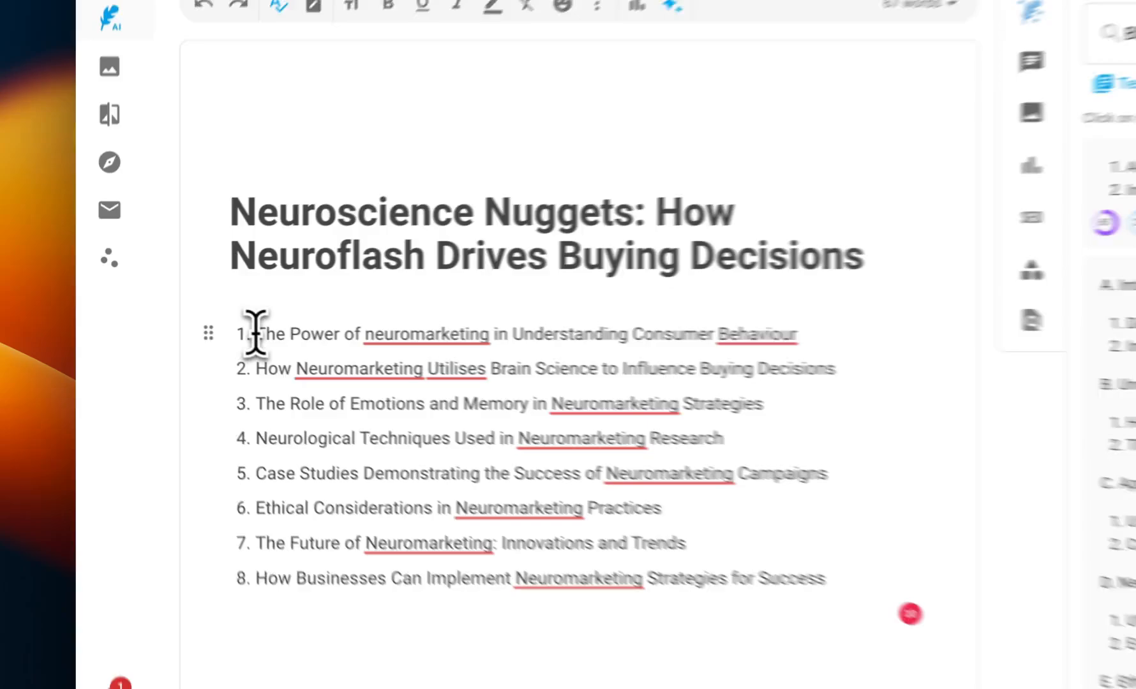
Expand the first outline point, "The Power of neuromarketing in Understanding Consumer Behaviour", into a full paragraph with the AI Expand action.
left_click_drag(178, 316, 487, 316)
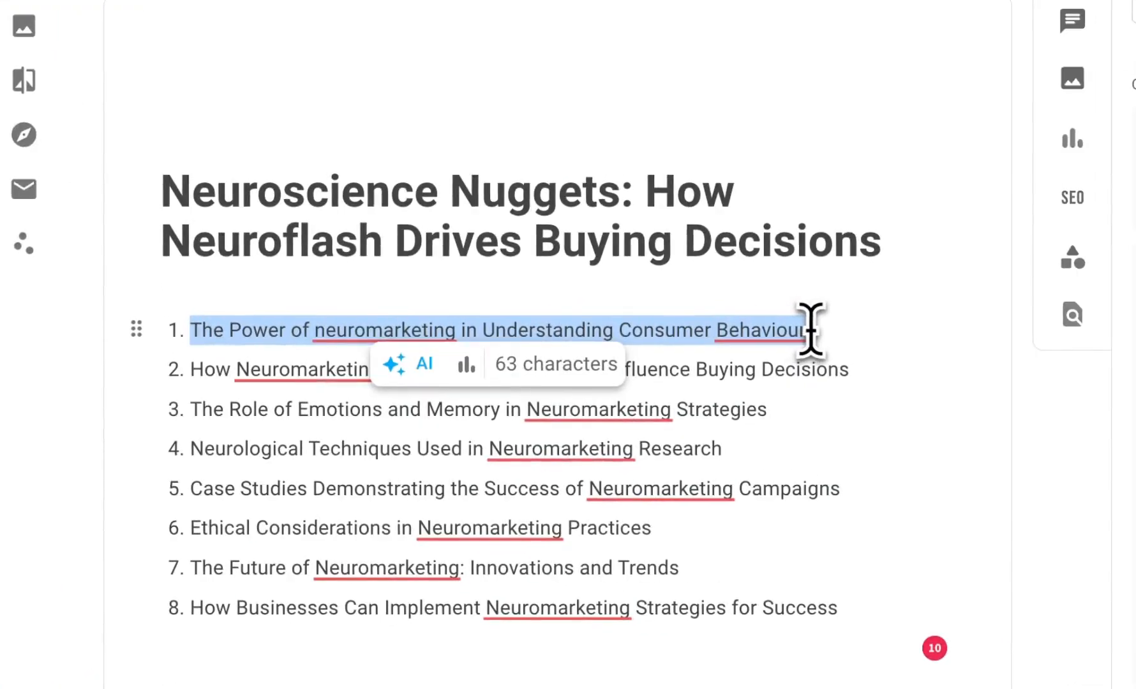
left_click(396, 365)
left_click(396, 365)
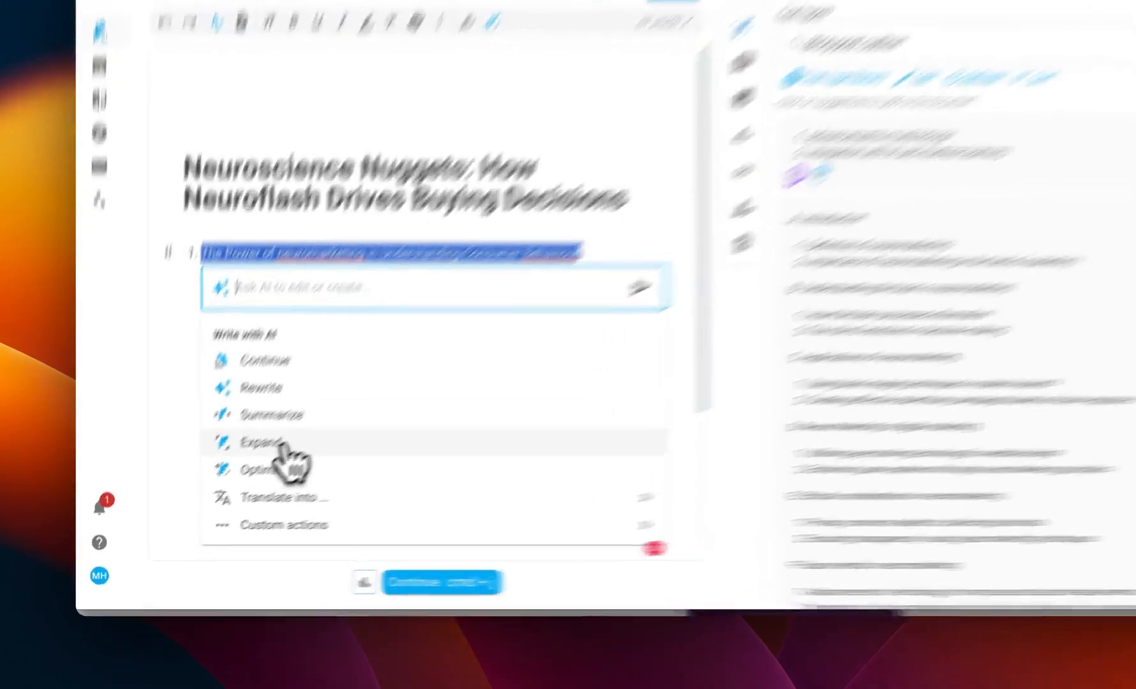
left_click(245, 475)
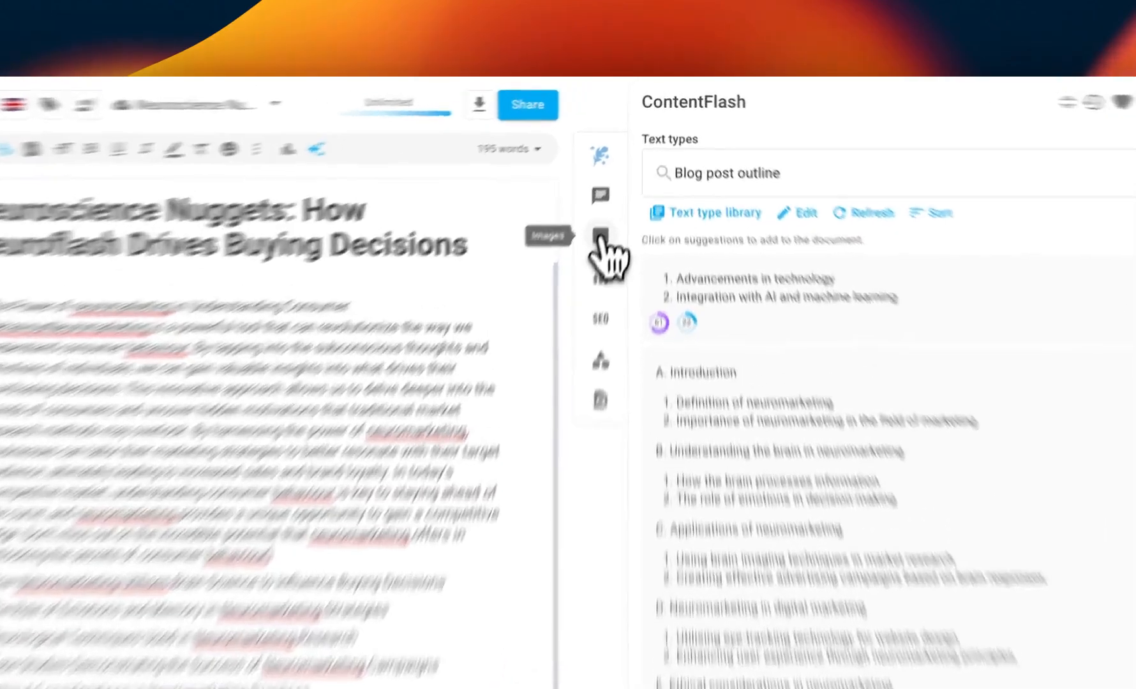
Generate 4 Premium-quality AI images at 1:1 (1024px x 1024px) from an optimized version of the prompt "neuromarketing".
left_click(619, 192)
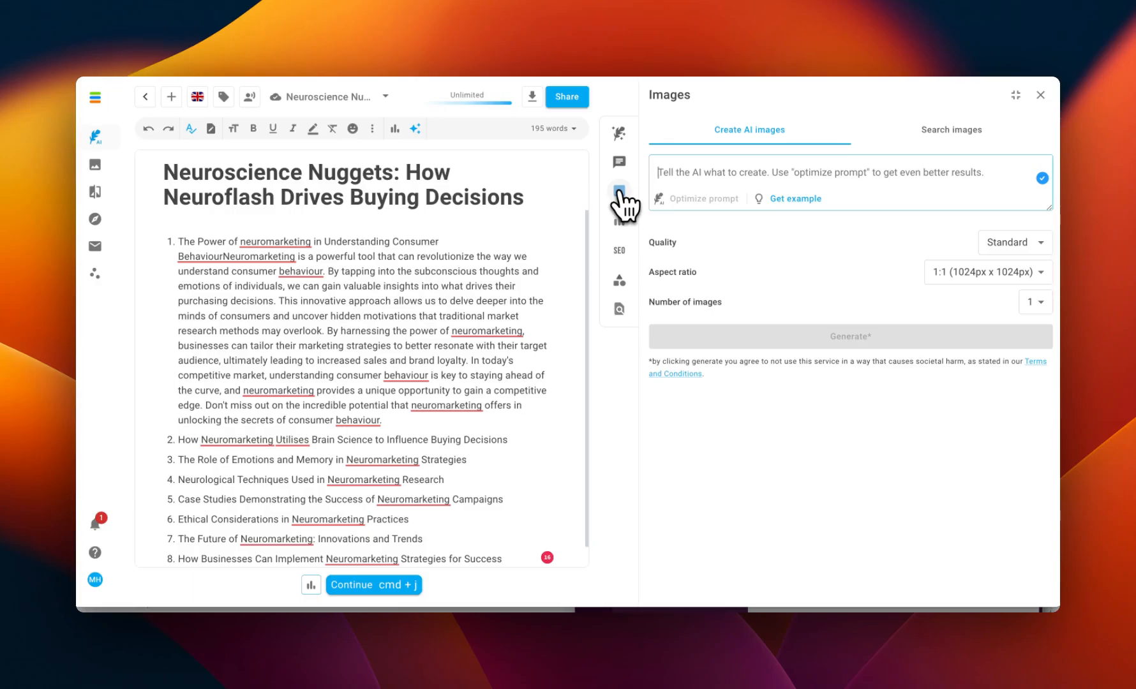
type("neuromarketing")
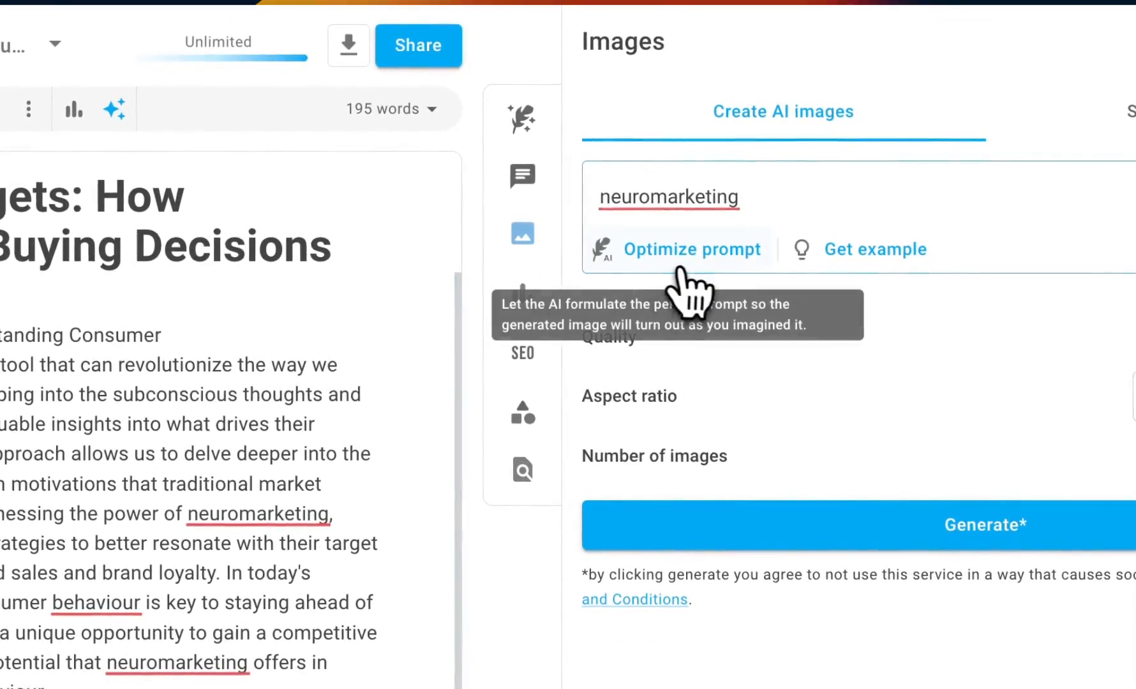
left_click(683, 262)
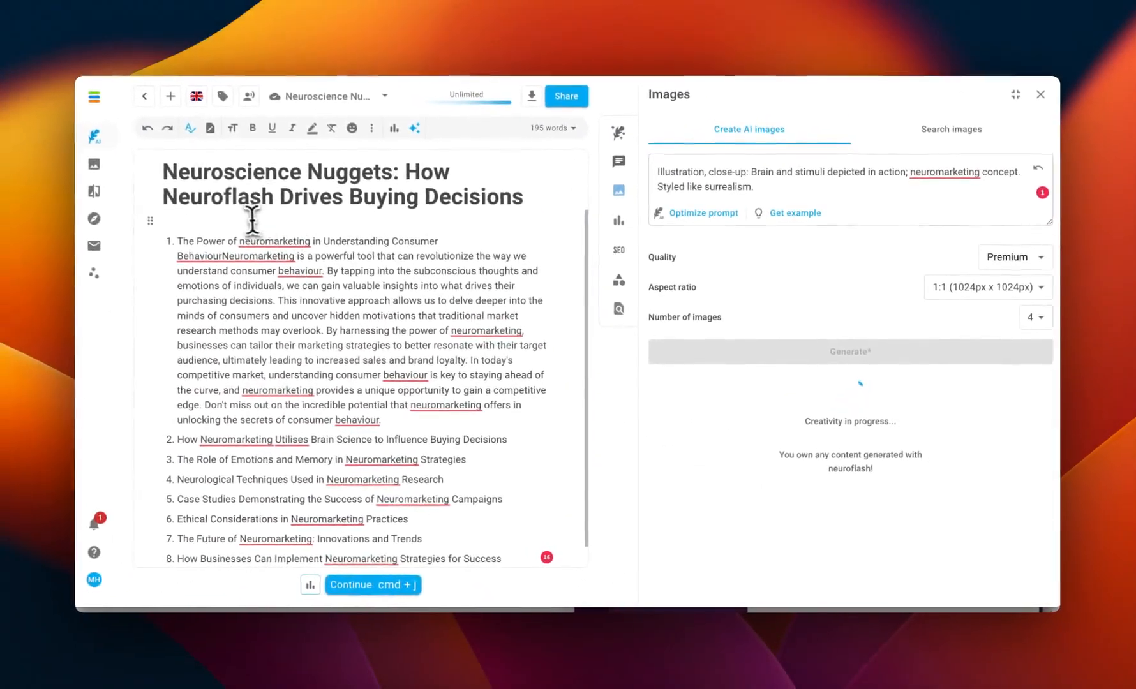
Insert the first generated image, the colourful brain illustration, between the article's heading and the numbered outline.
left_click(242, 222)
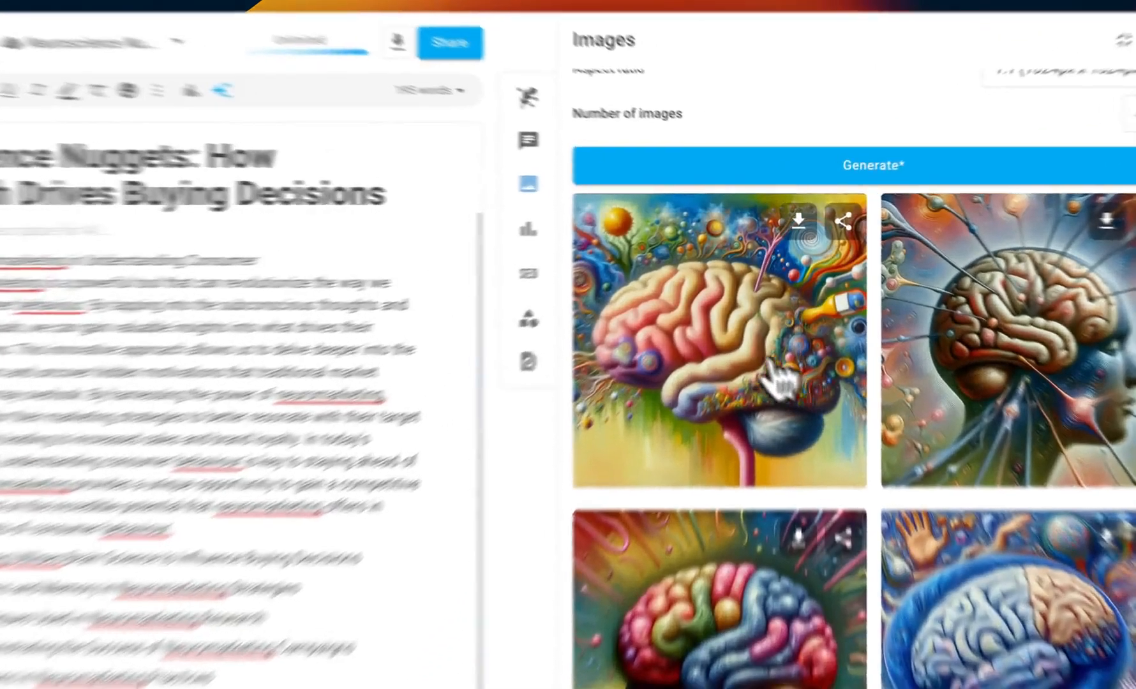
left_click(758, 300)
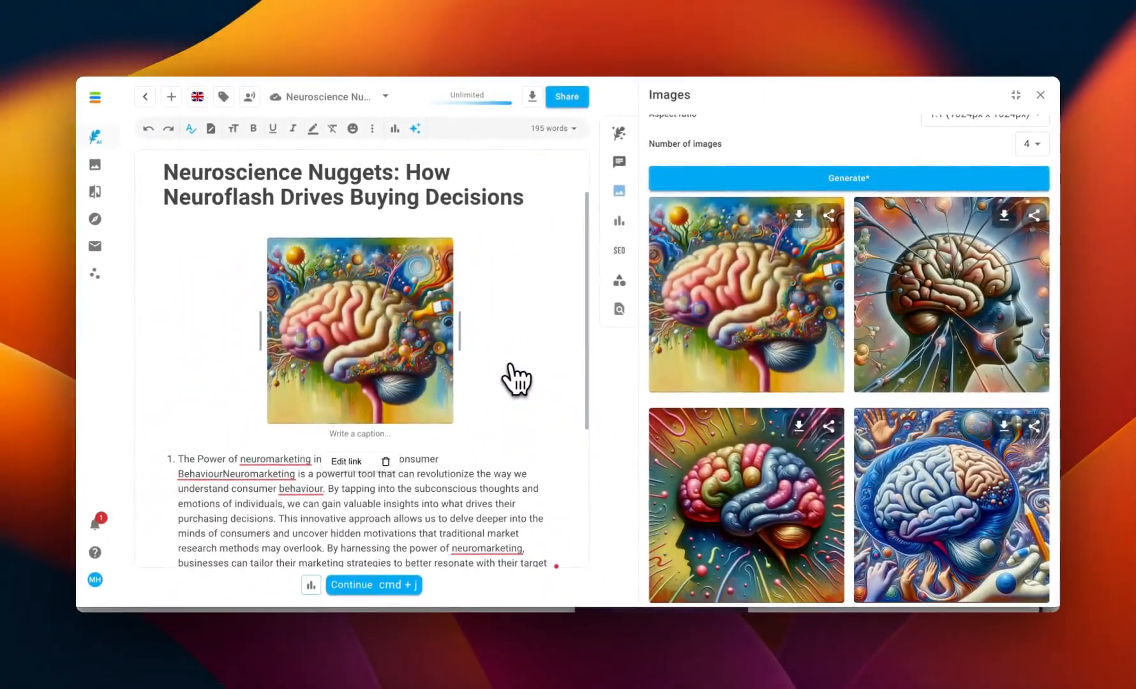
scroll(383, 288, "up", 2)
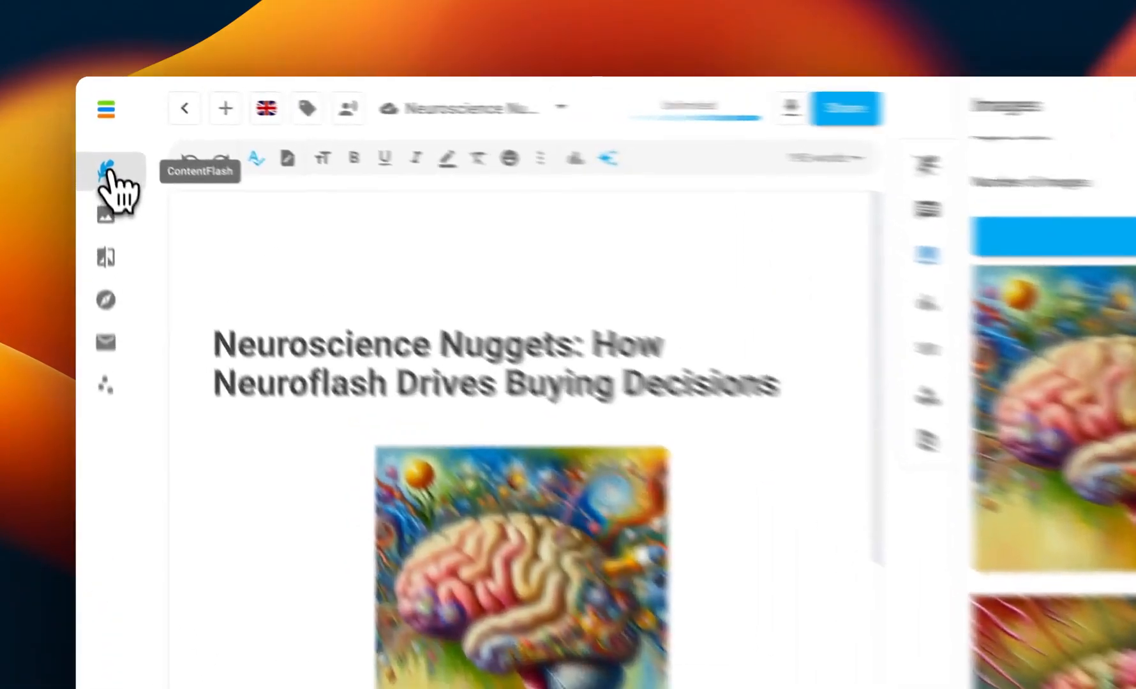
Find the Neuroscience Nuggets document in the ContentFlash overview, view its management options, and reopen it.
left_click(96, 138)
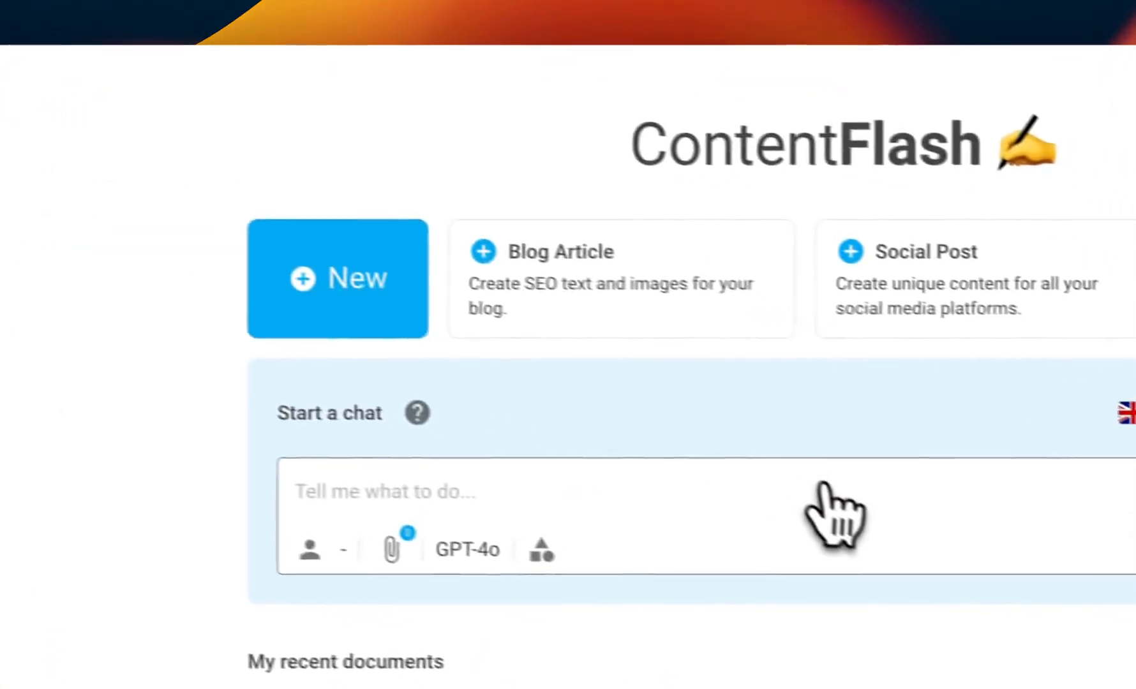
scroll(1078, 536, "down", 5)
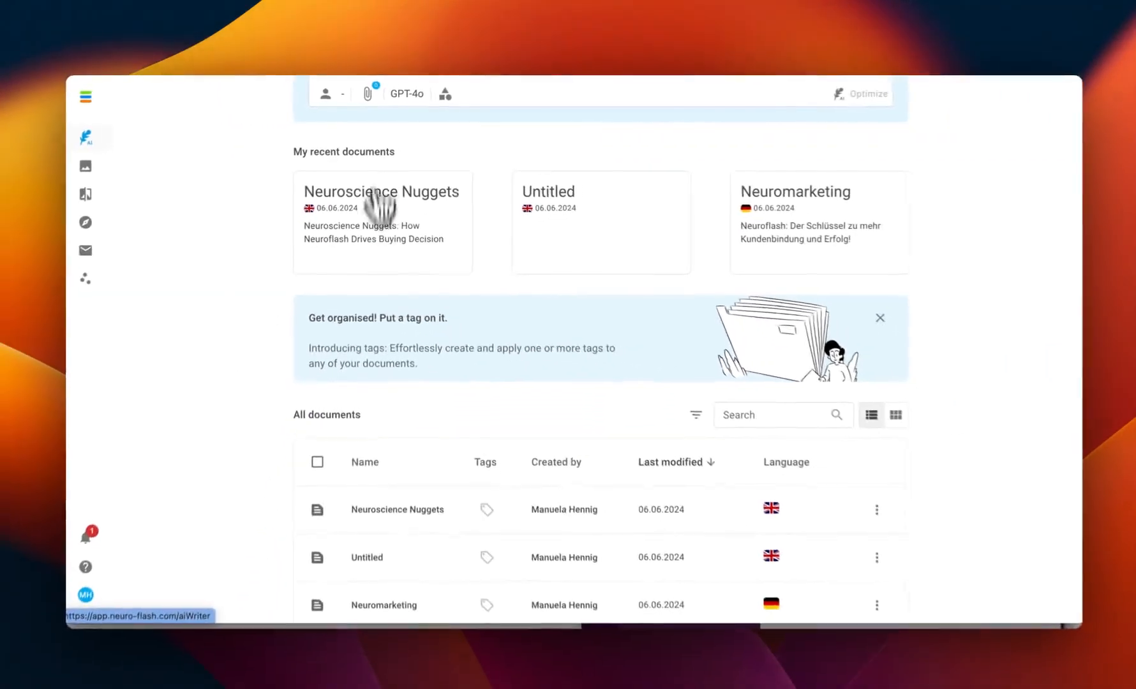
scroll(380, 345, "down", 4)
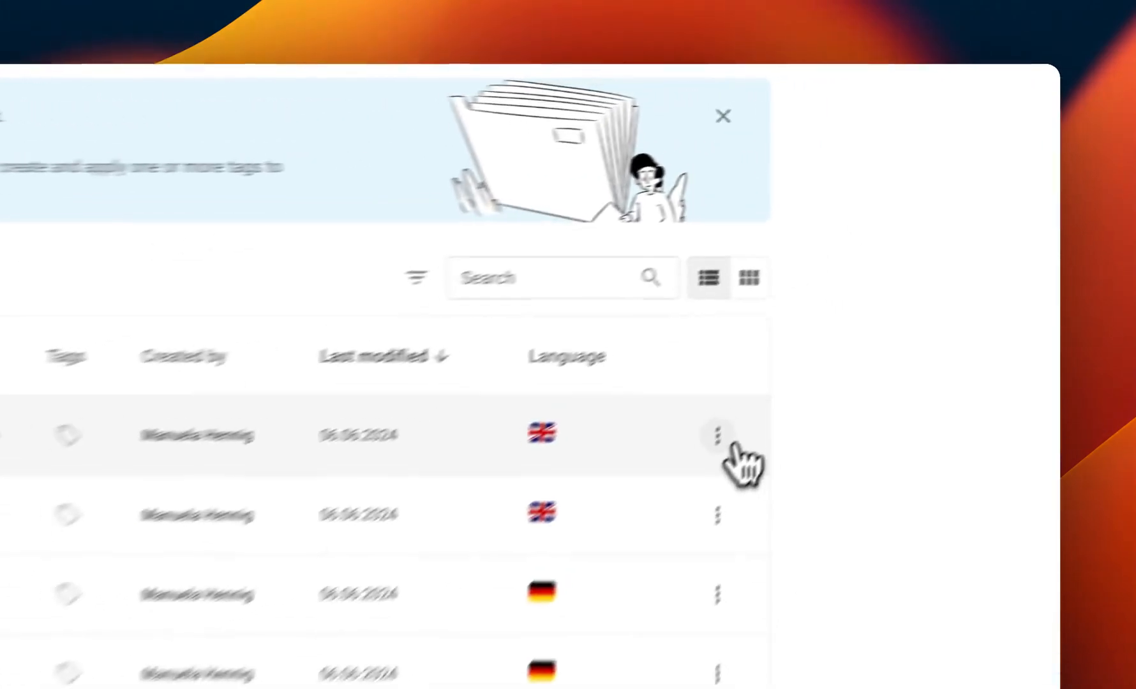
left_click(861, 292)
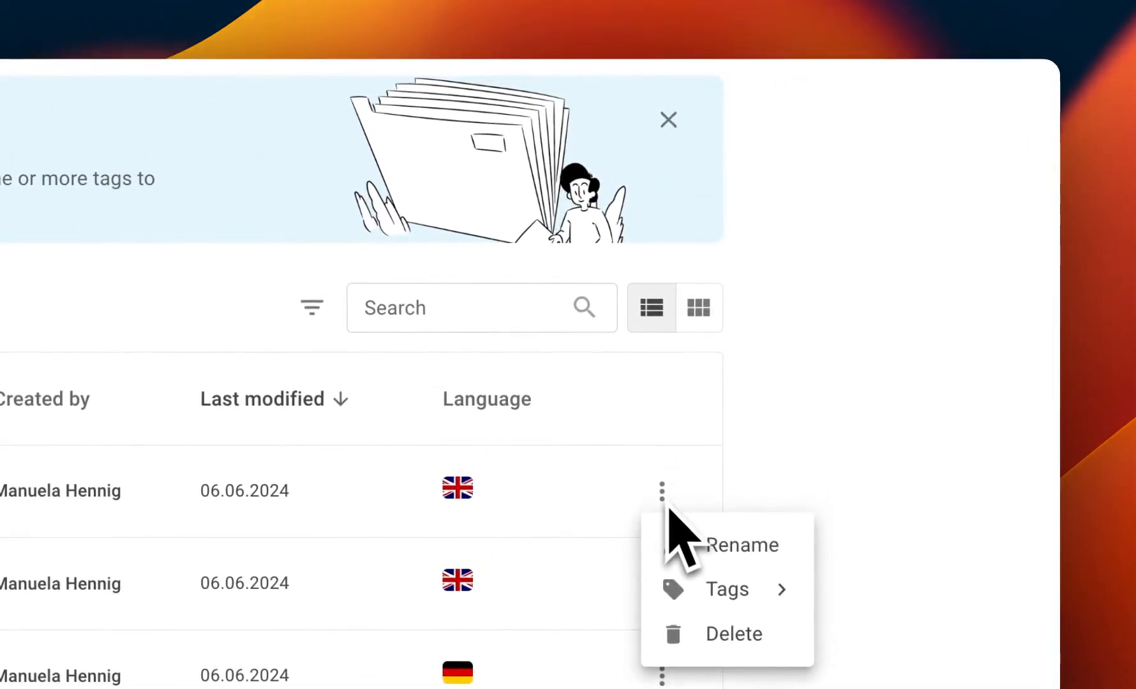
left_click(230, 268)
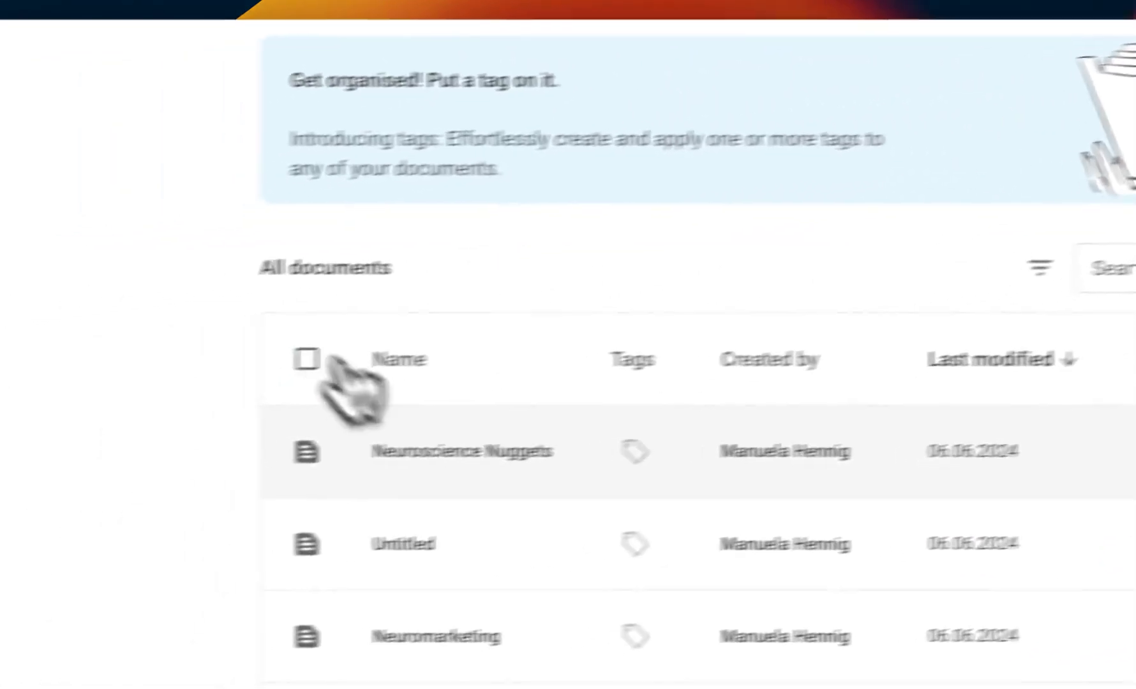
left_click(549, 445)
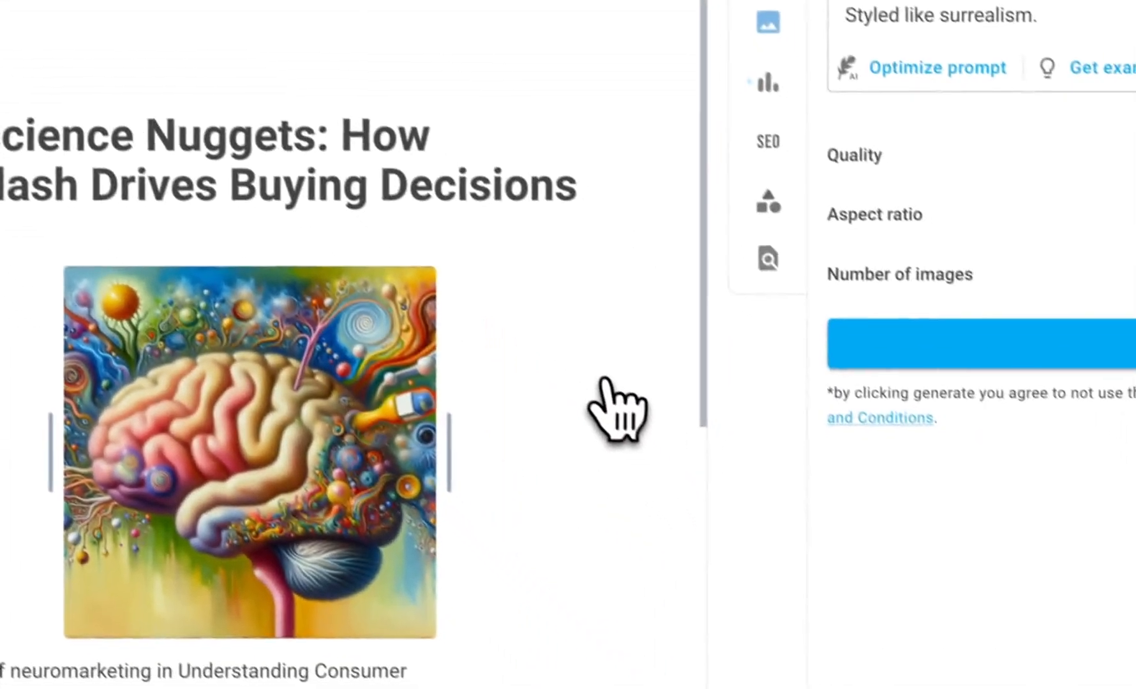
Review the article down to its outline, and view the options for sharing it with the team or the public.
scroll(849, 615, "down", 5)
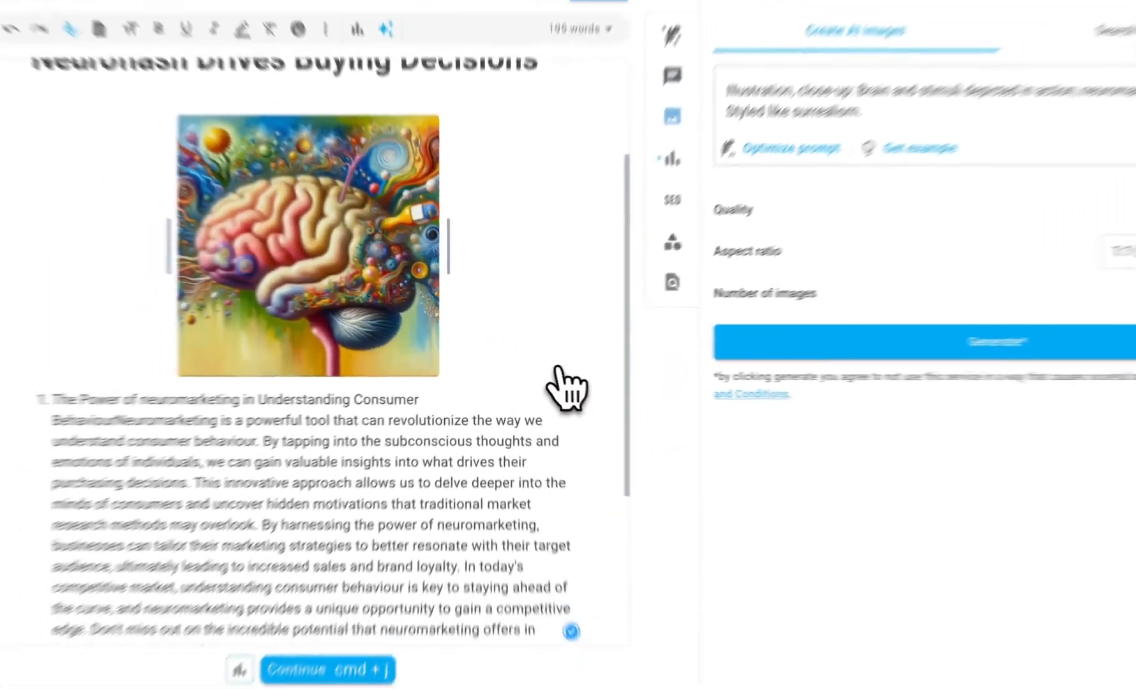
scroll(539, 374, "down", 3)
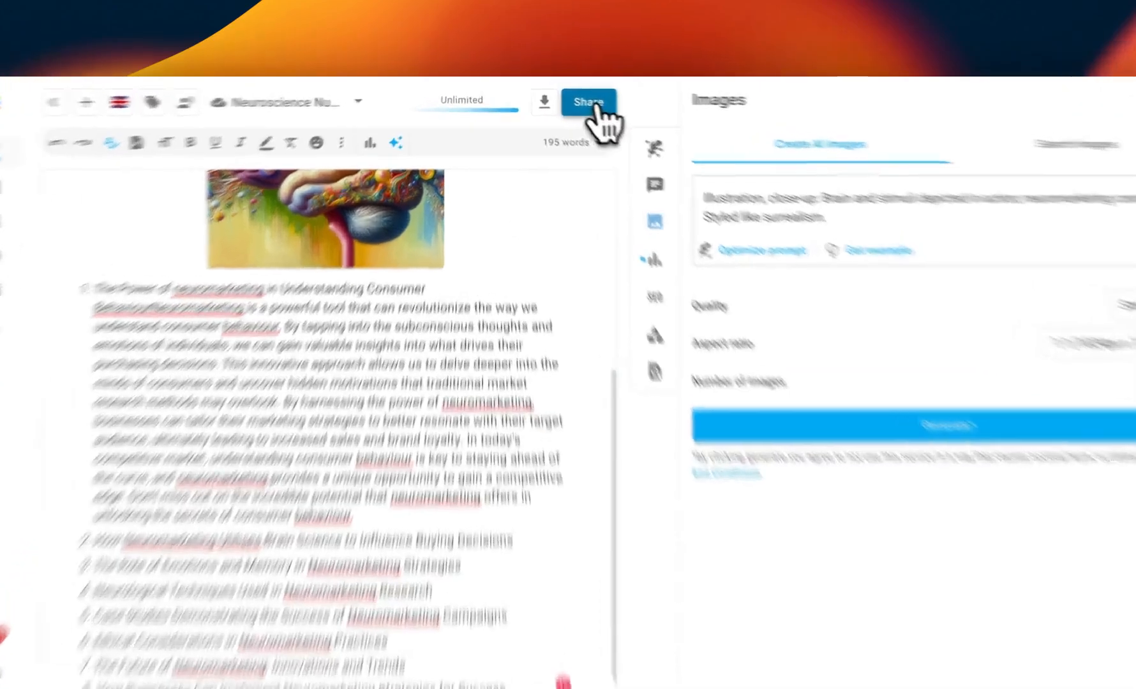
left_click(569, 99)
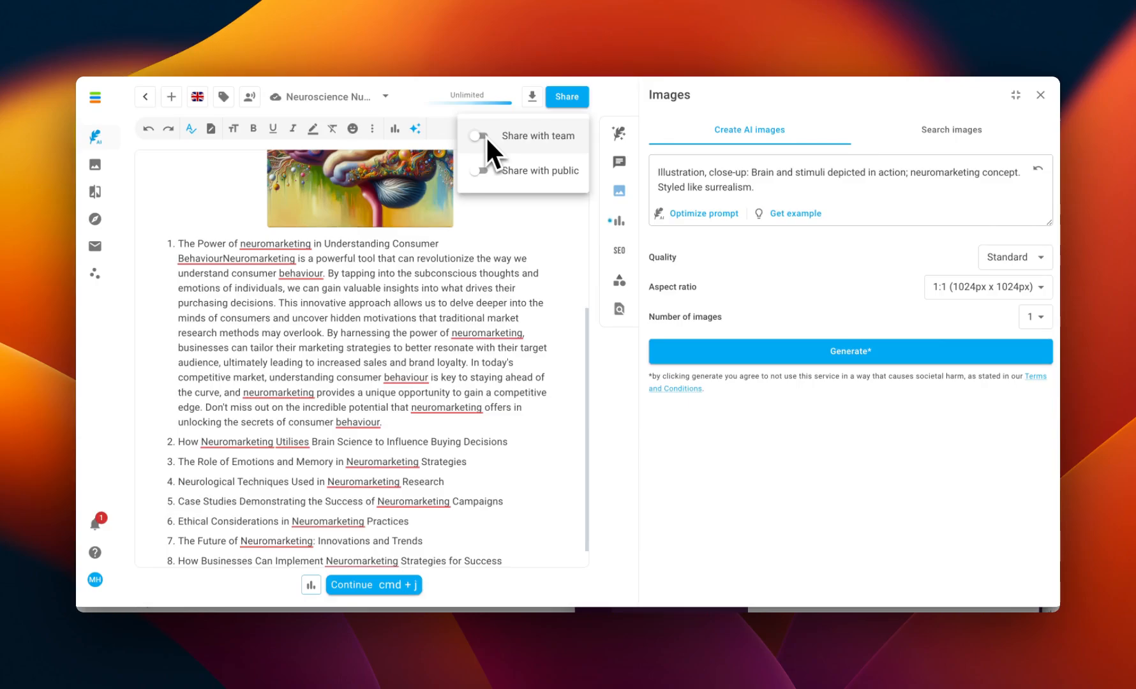
left_click(522, 211)
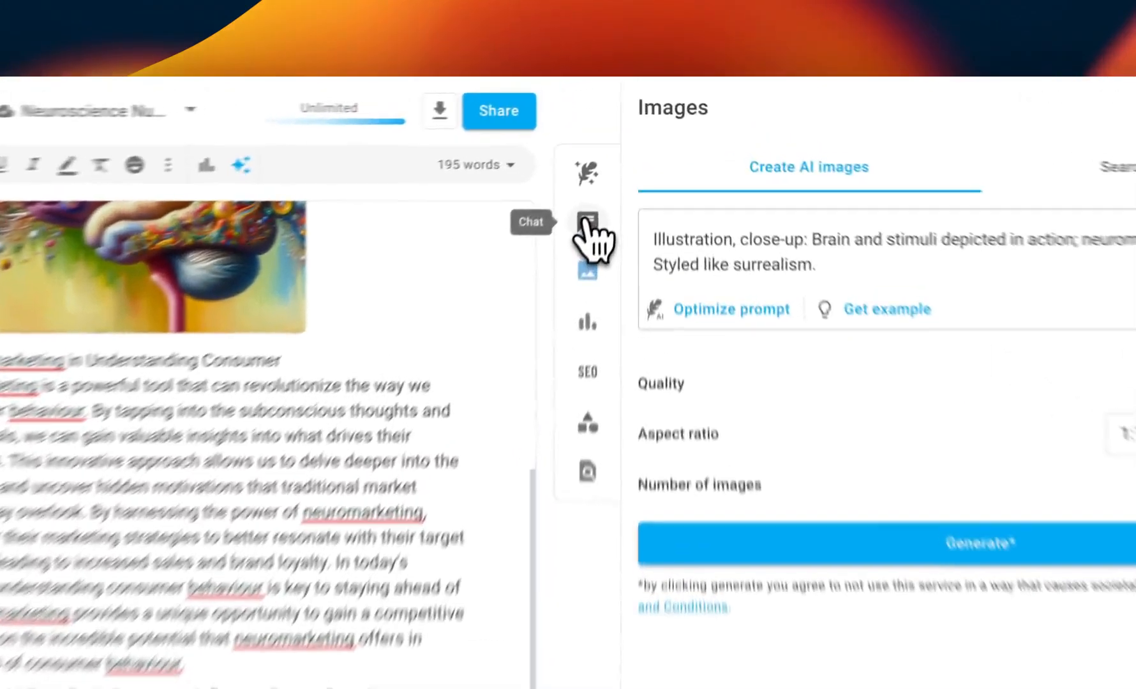
Ask ChatFlash "Please create an Instagram post out of this text:" with the article's expanded first section pasted after it.
left_click(618, 163)
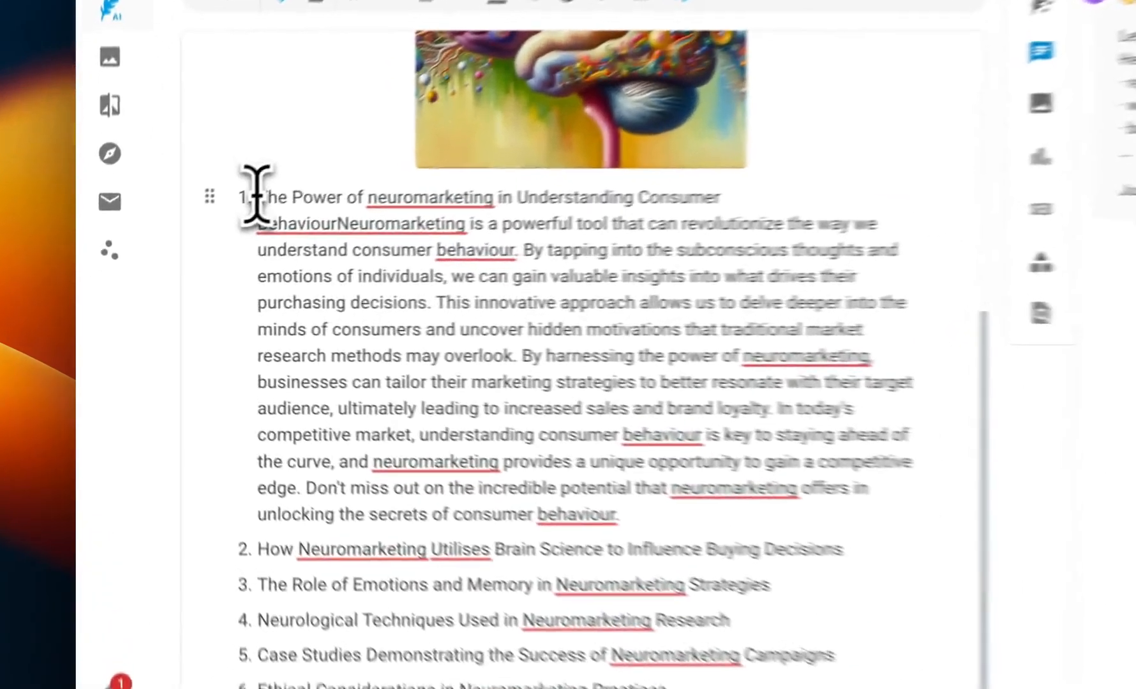
left_click_drag(179, 245, 447, 432)
key("super+c")
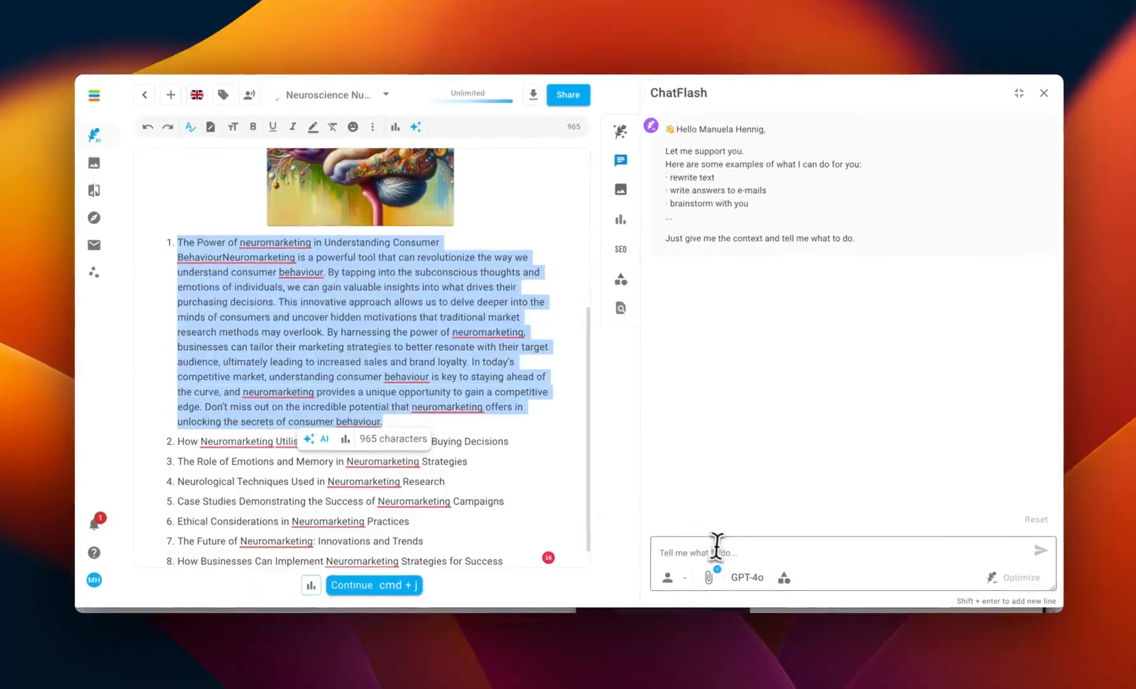
left_click(715, 548)
type("Please create an Instagram post out of this text")
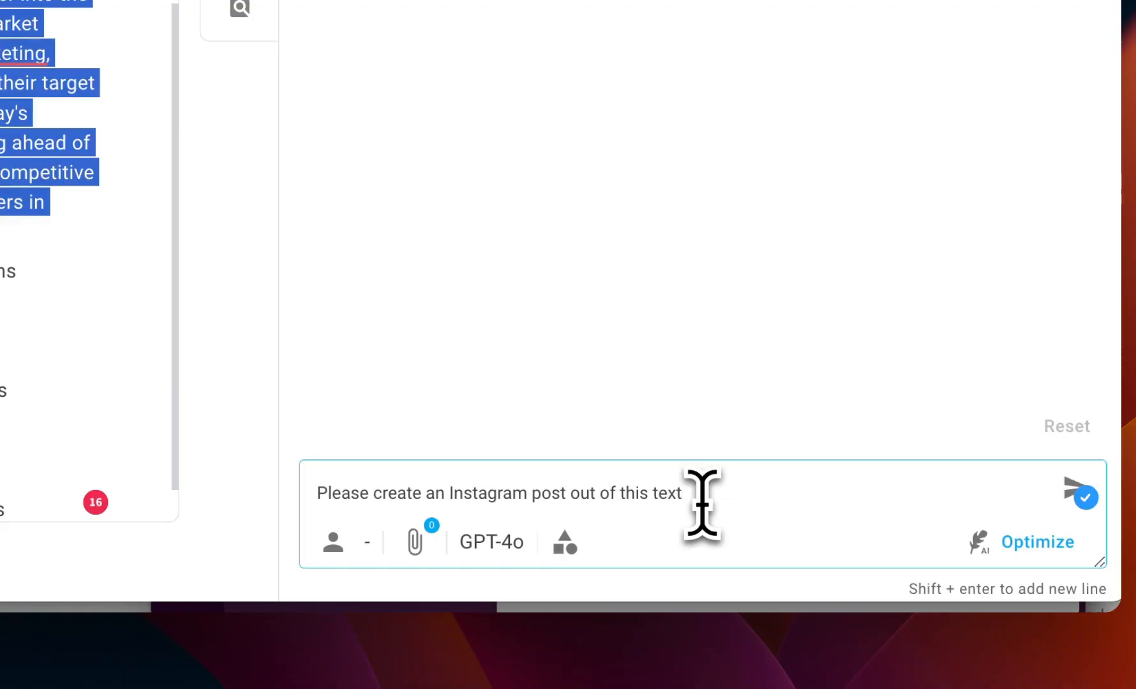
type(":")
key("super+v")
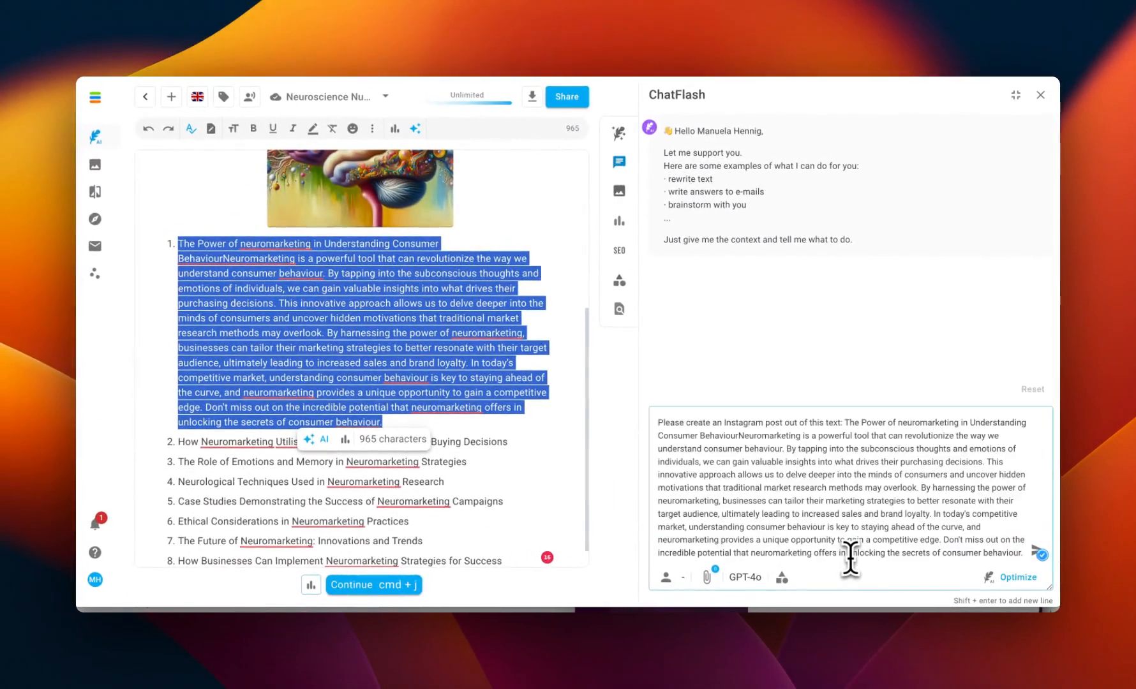
key("Return")
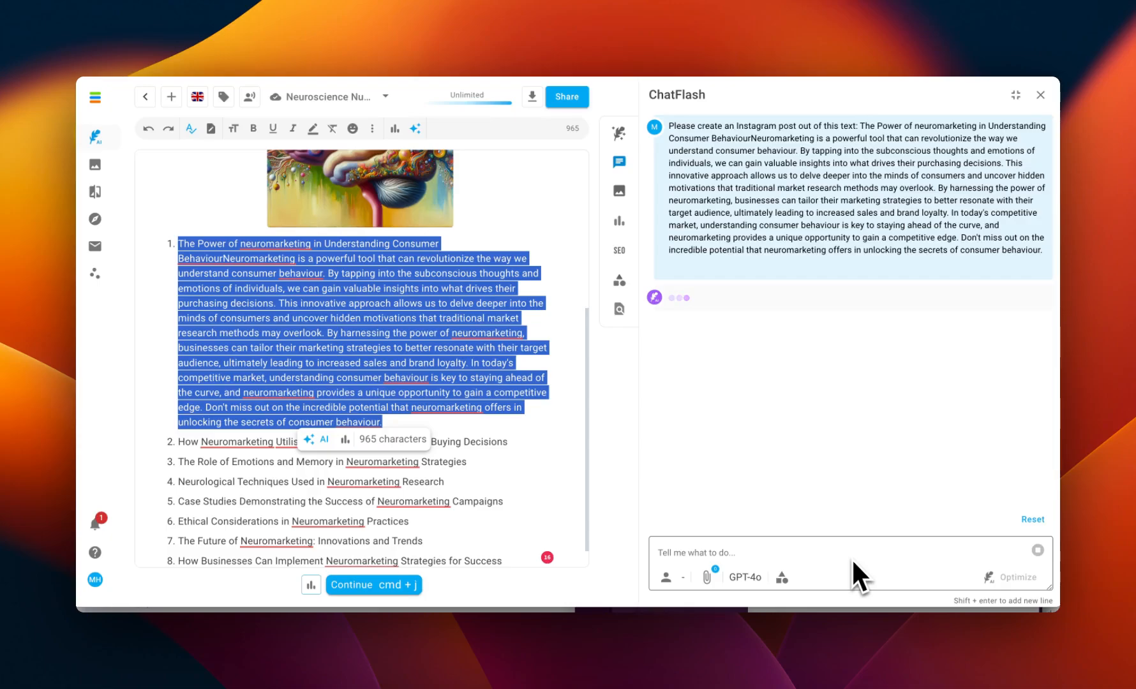